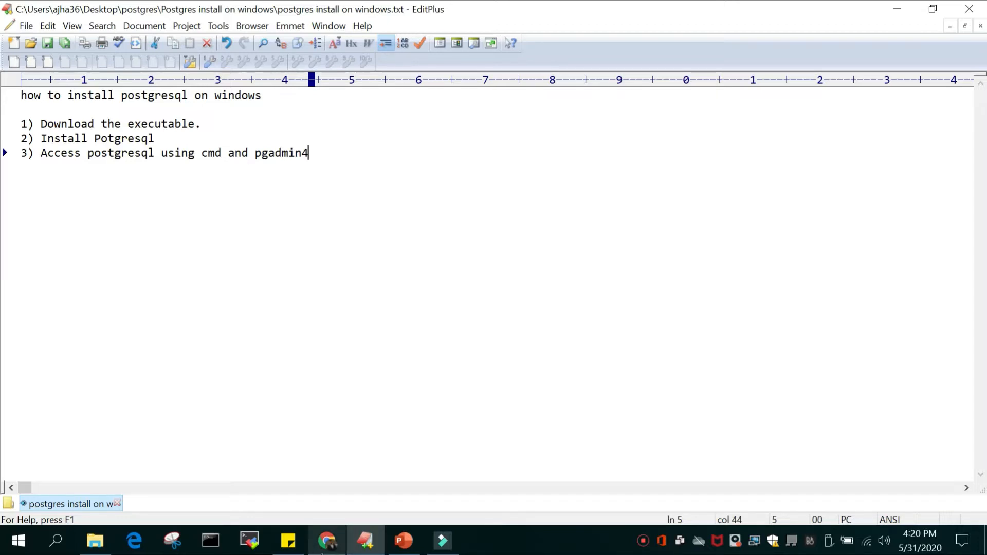
Switch to Chrome, search Google for "download postgresql" and open the Downloads page on postgresql.org
click(329, 539)
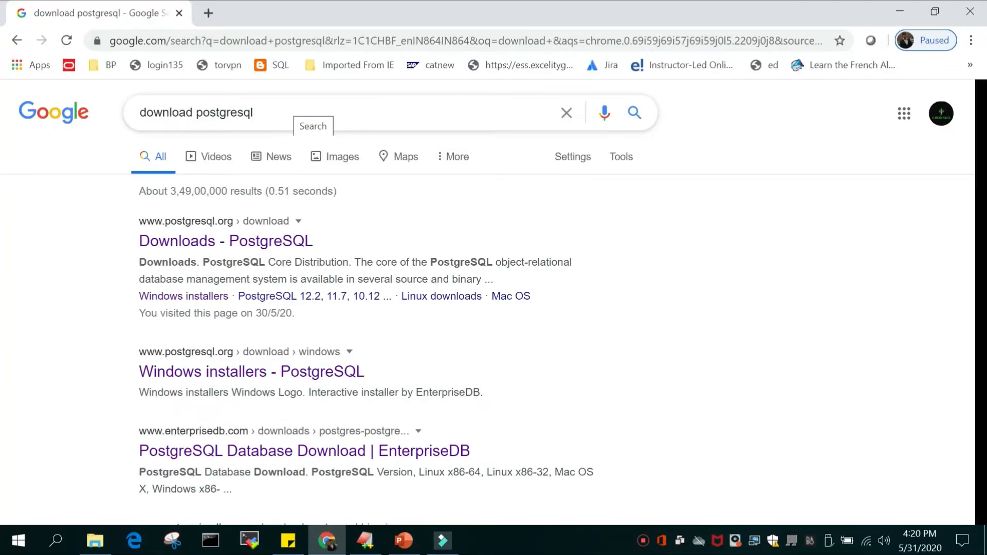
click(265, 113)
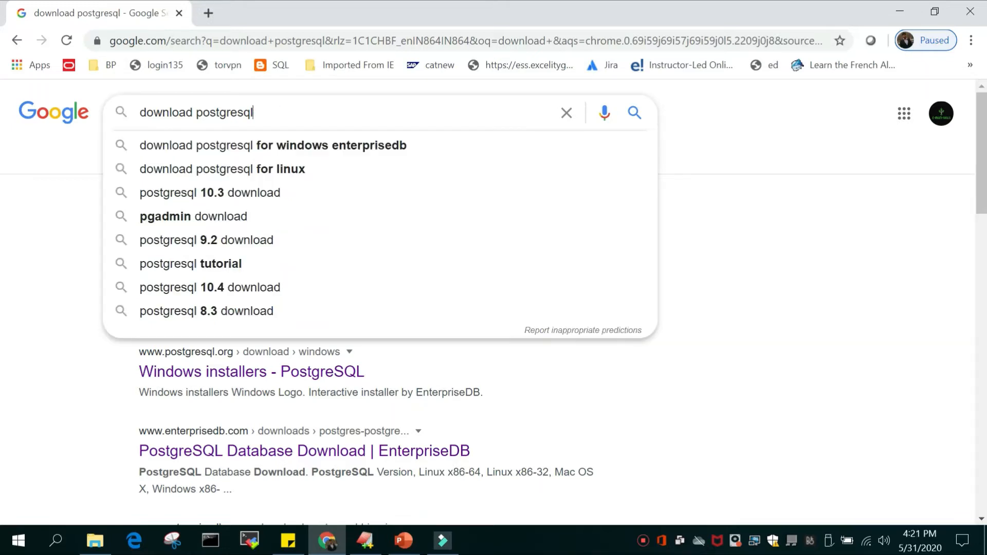
key(Return)
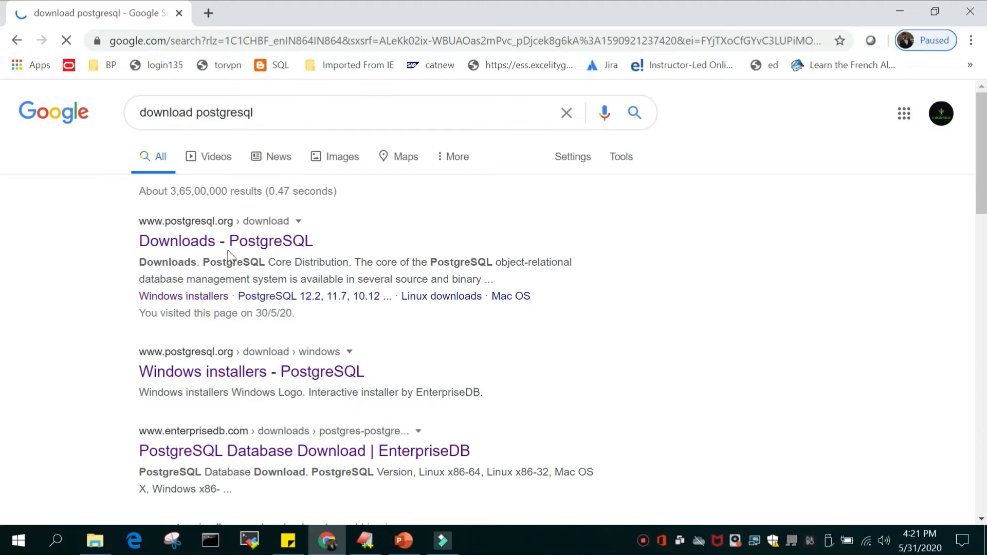
click(200, 252)
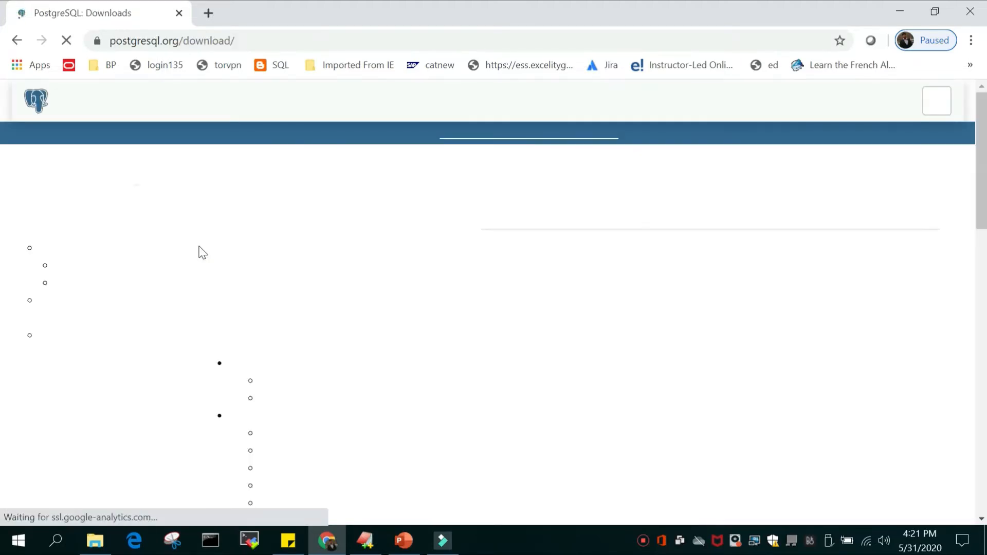
Open the Windows installers page and follow its link to the EnterpriseDB installer downloads
scroll(736, 375, down, 3)
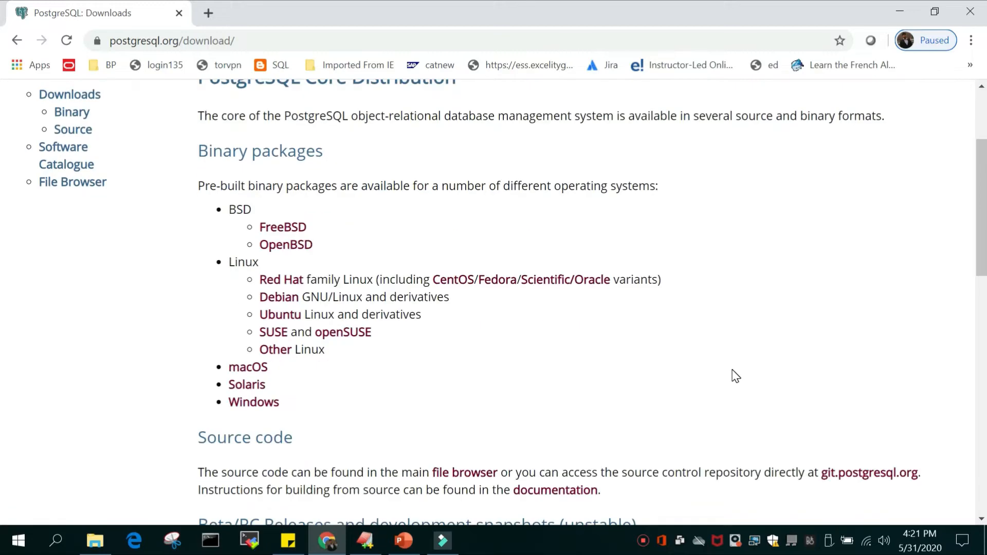
click(266, 403)
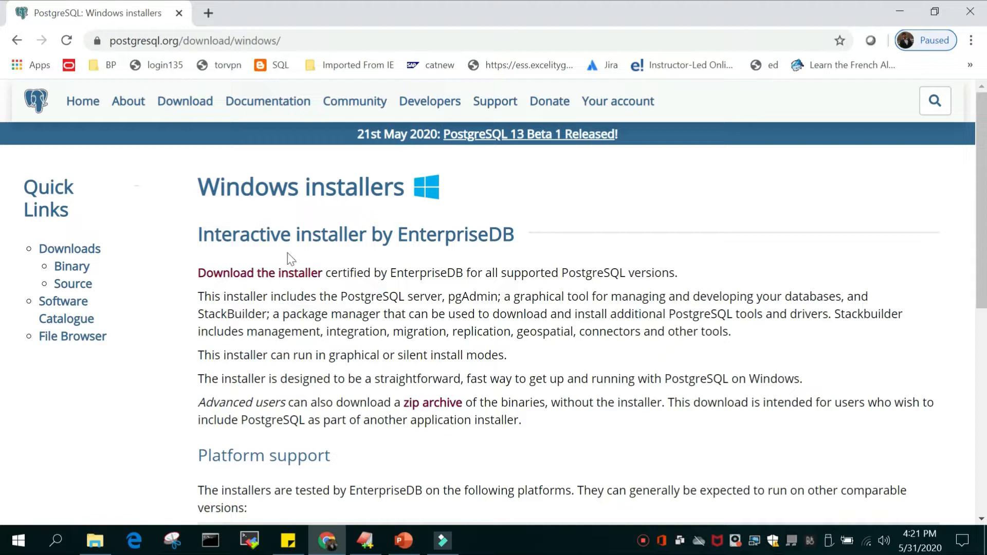
click(247, 277)
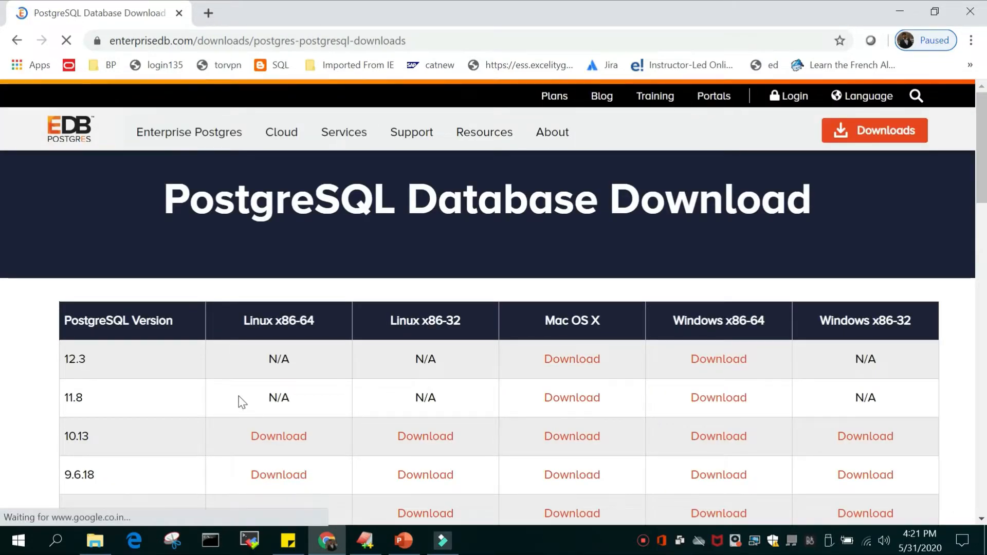
Download the PostgreSQL 12.3 installer for Windows x86-64
scroll(242, 401, down, 1)
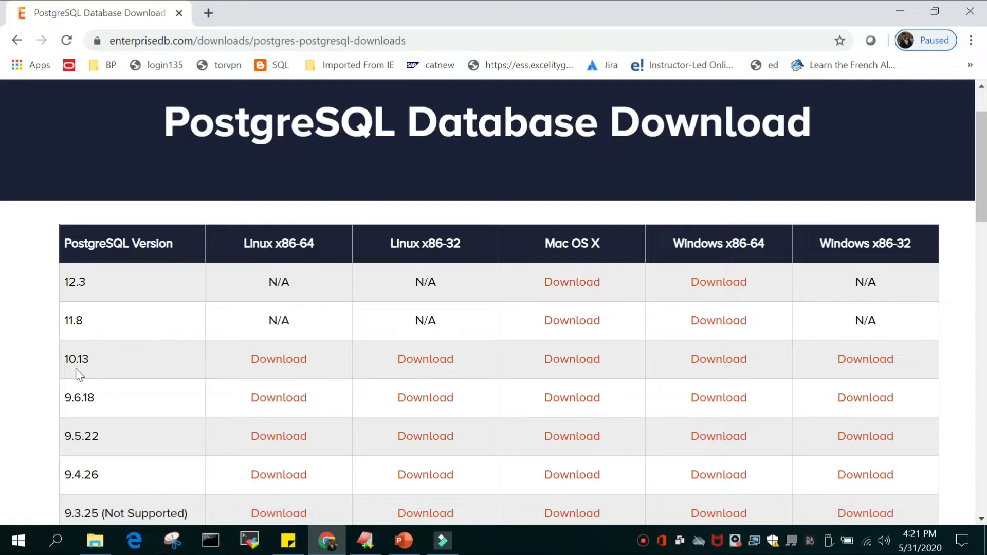
scroll(159, 399, down, 1)
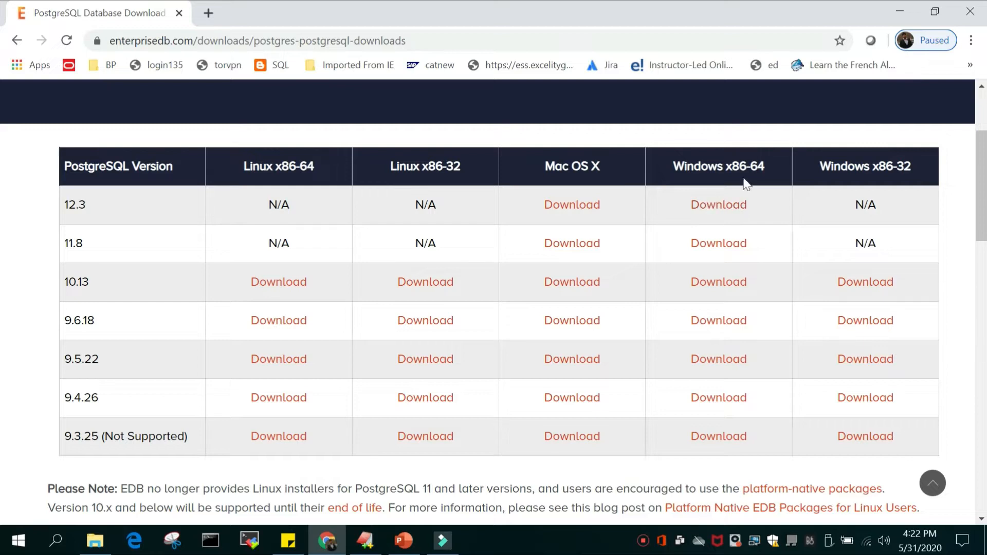
click(719, 208)
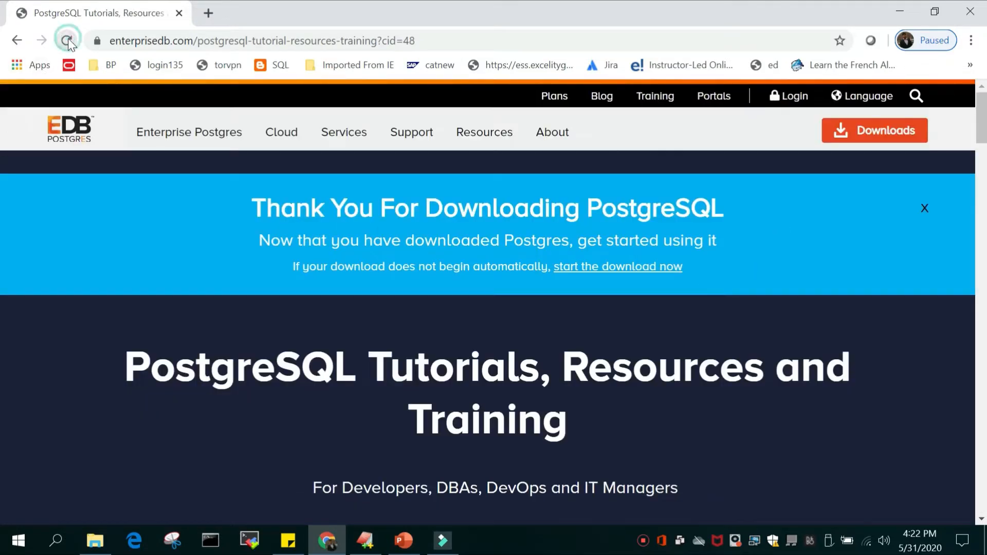
Switch to File Explorer, run postgresql-12.3-1-windows-x64.exe from the Desktop's postgres folder, and minimize the File Explorer and Chrome windows
mouse_move(95, 540)
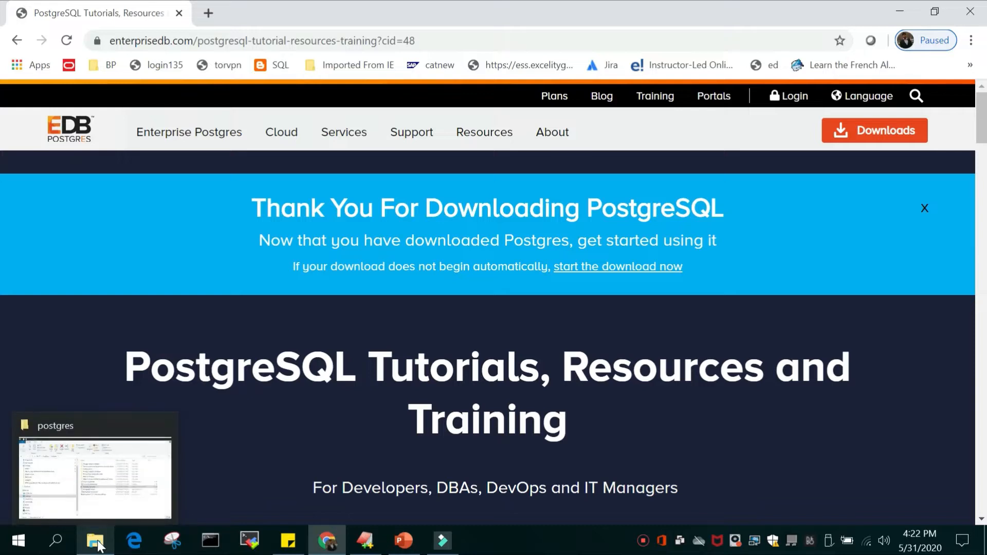
click(125, 420)
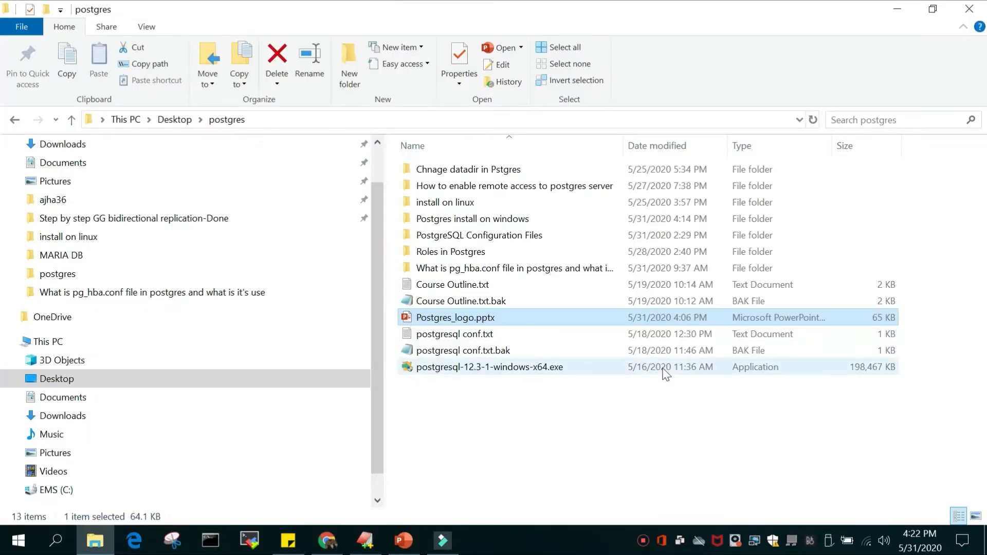
double_click(469, 368)
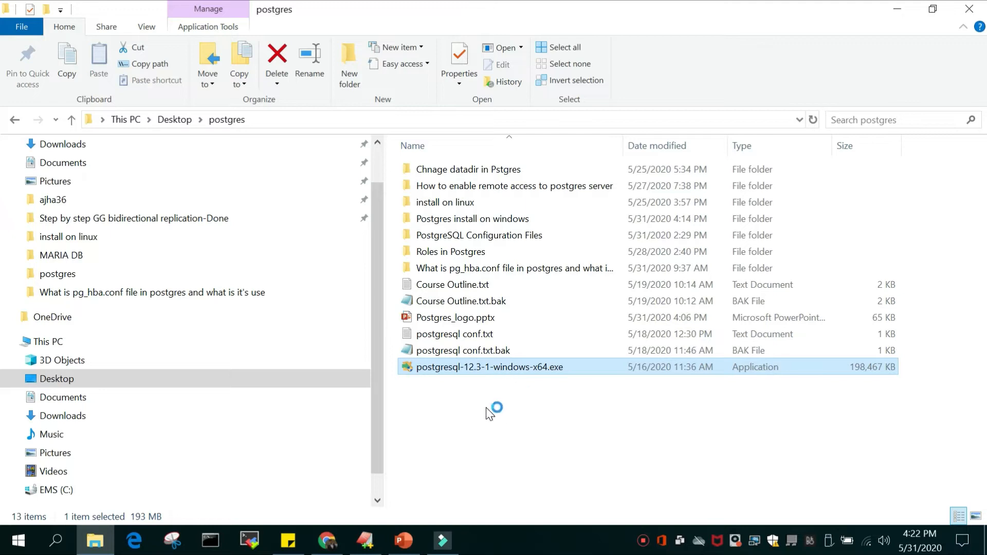
click(898, 10)
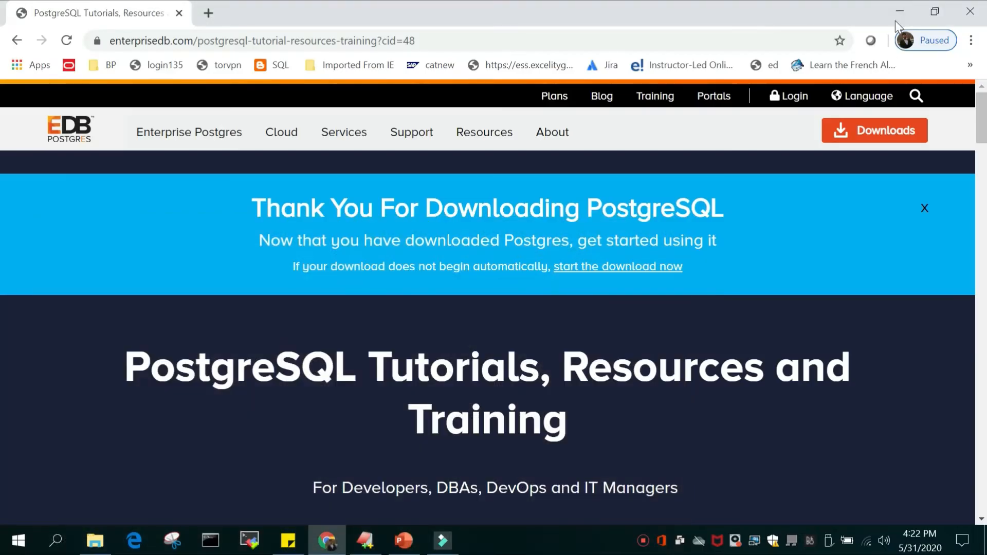
click(900, 9)
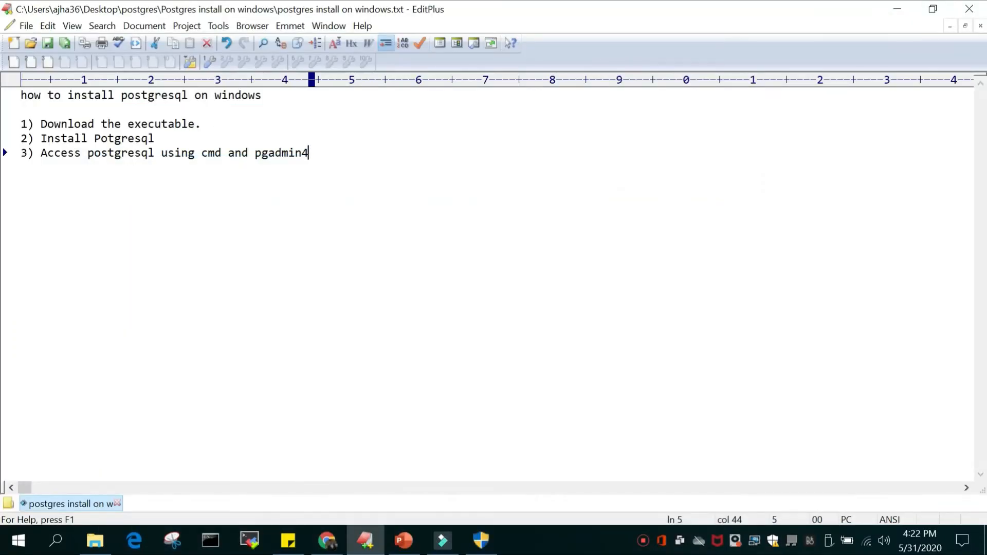
Bring up the PostgreSQL setup wizard and accept C:\Program Files\PostgreSQL\12 as the installation directory
click(479, 545)
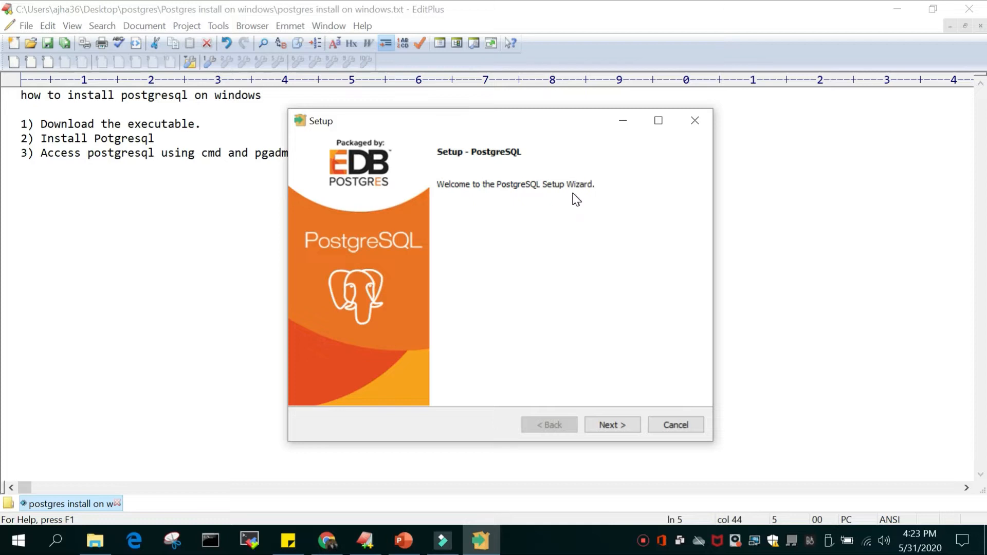
click(623, 425)
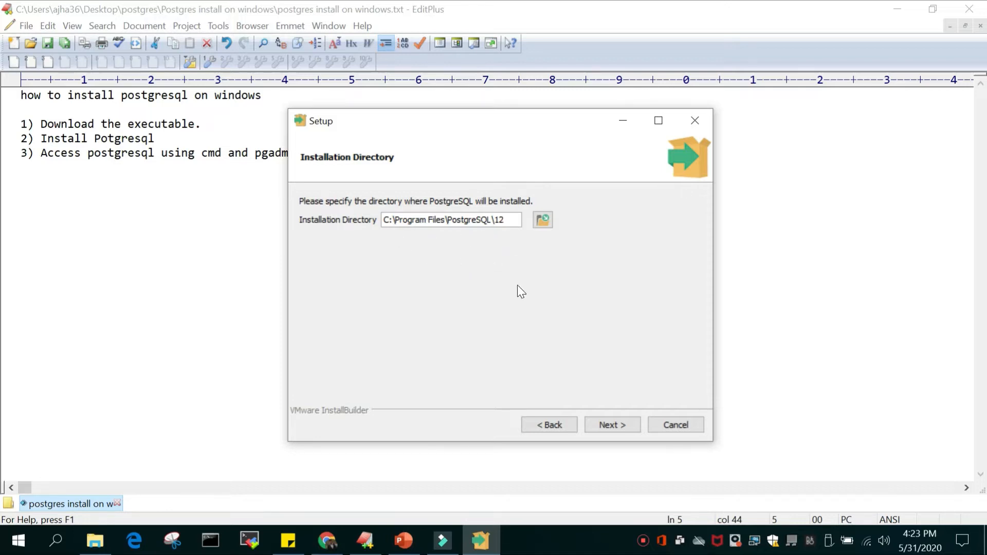
click(611, 430)
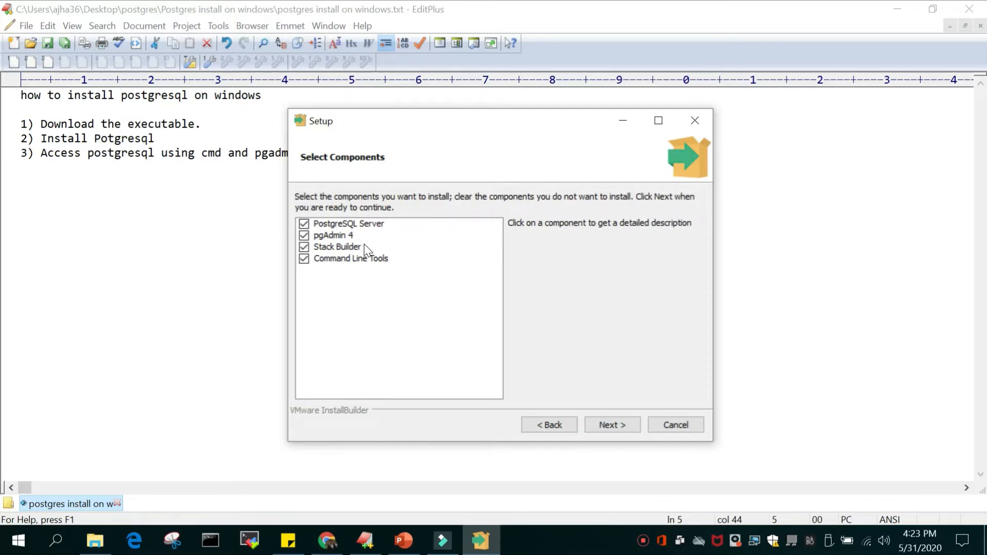
Examine the descriptions of the PostgreSQL Server, pgAdmin 4, Stack Builder and Command Line Tools components
click(365, 225)
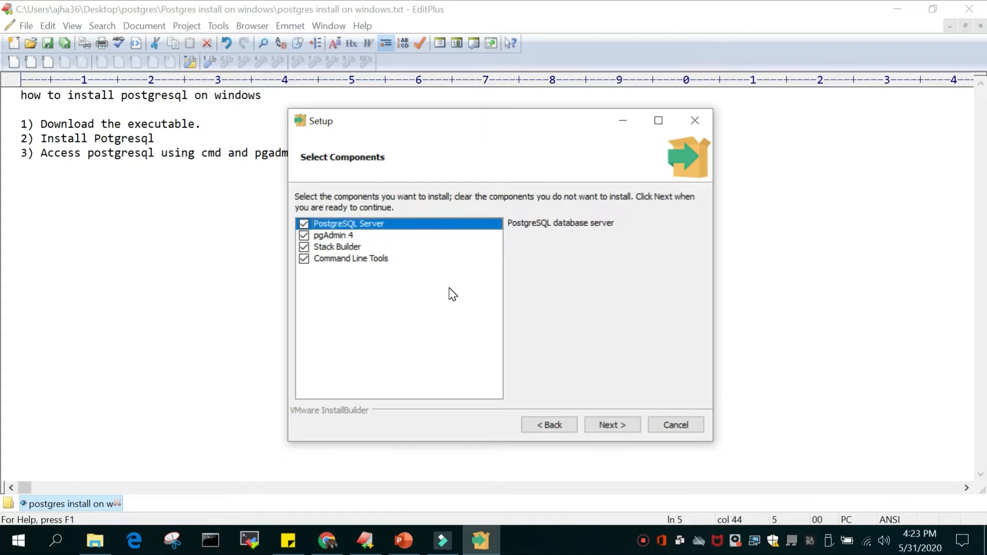
click(341, 235)
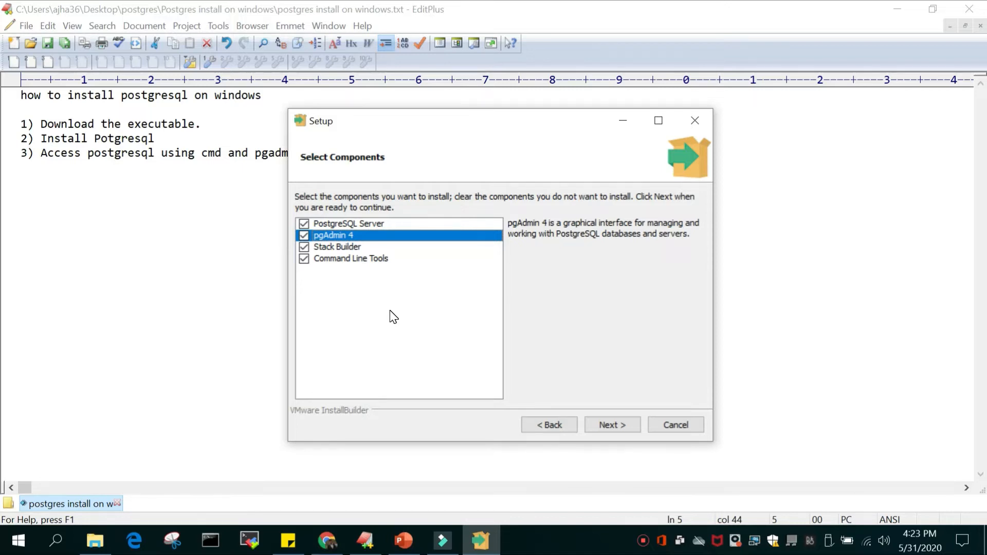
click(347, 247)
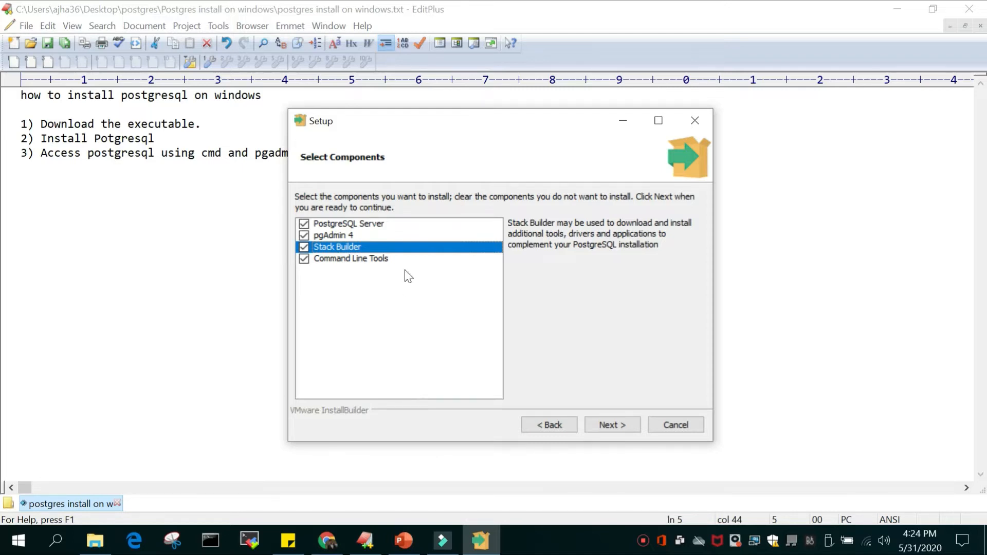
click(366, 261)
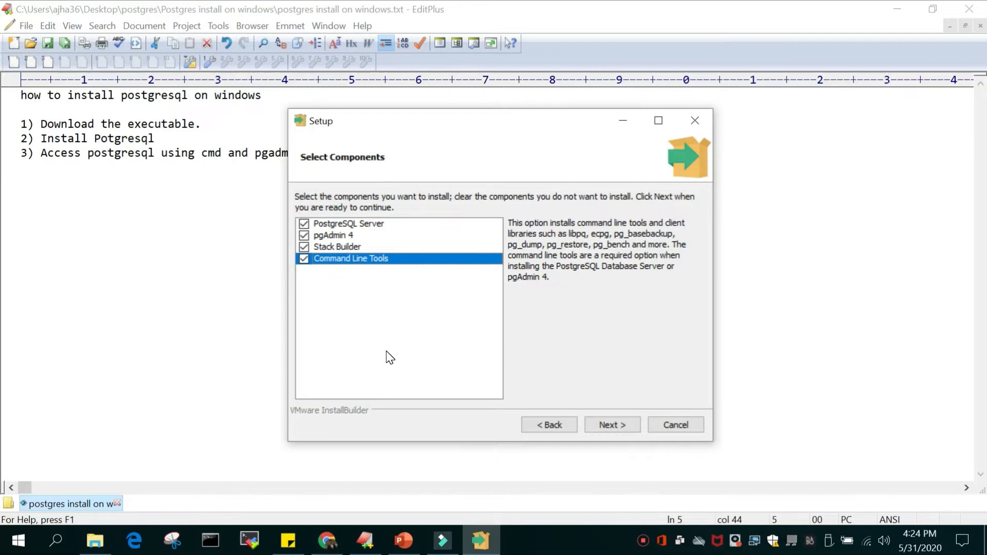
click(374, 224)
click(343, 235)
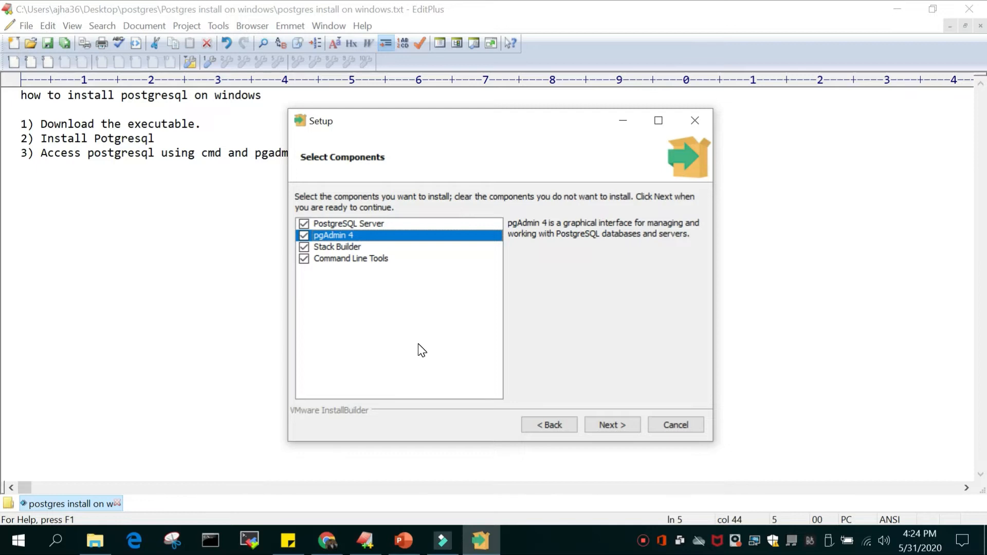
click(342, 247)
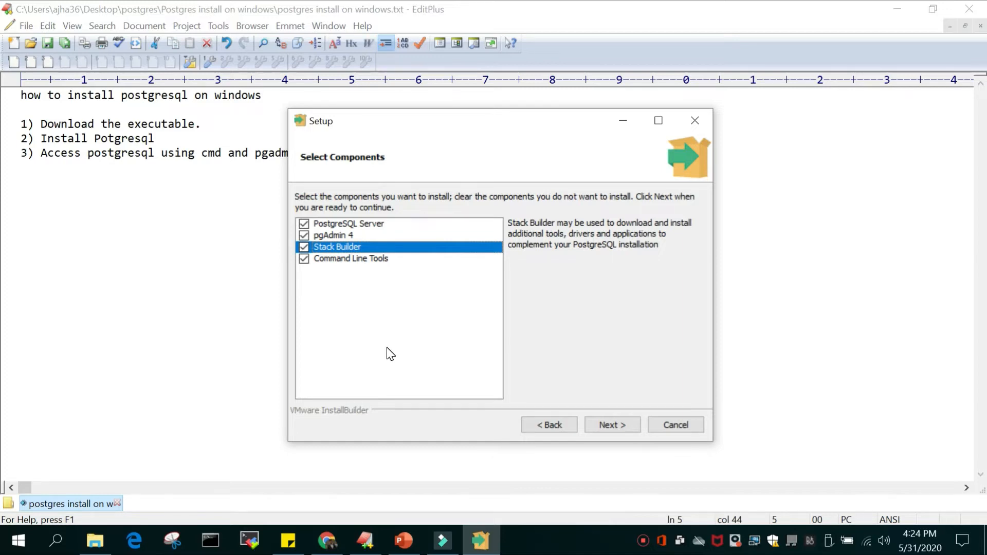
click(352, 261)
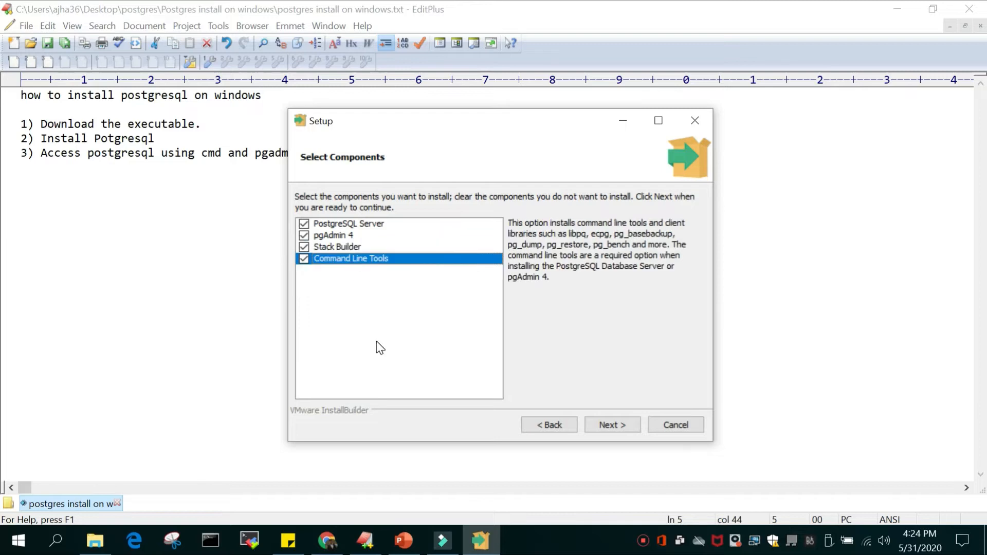
Keep all four components selected and accept C:\Program Files\PostgreSQL\12\data as the data directory
click(611, 424)
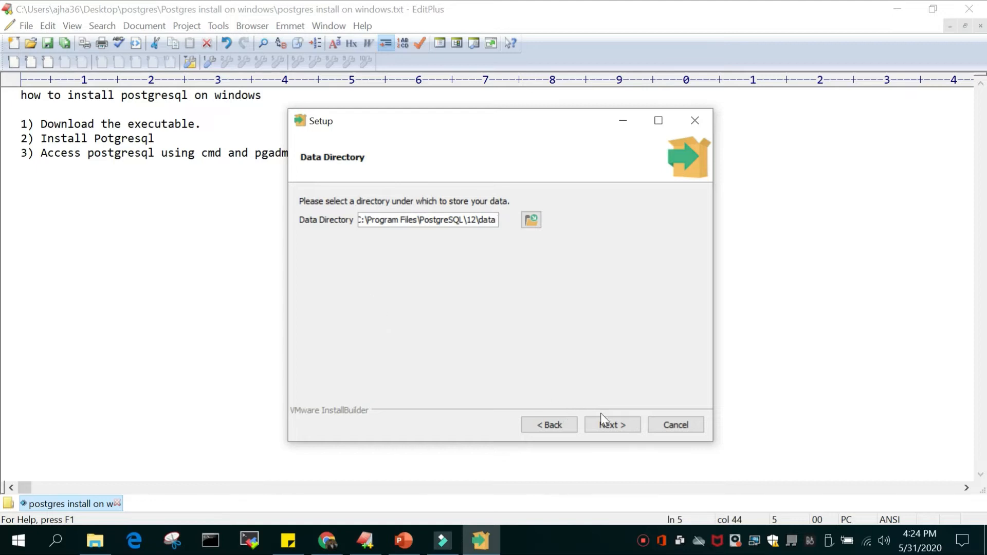
click(620, 425)
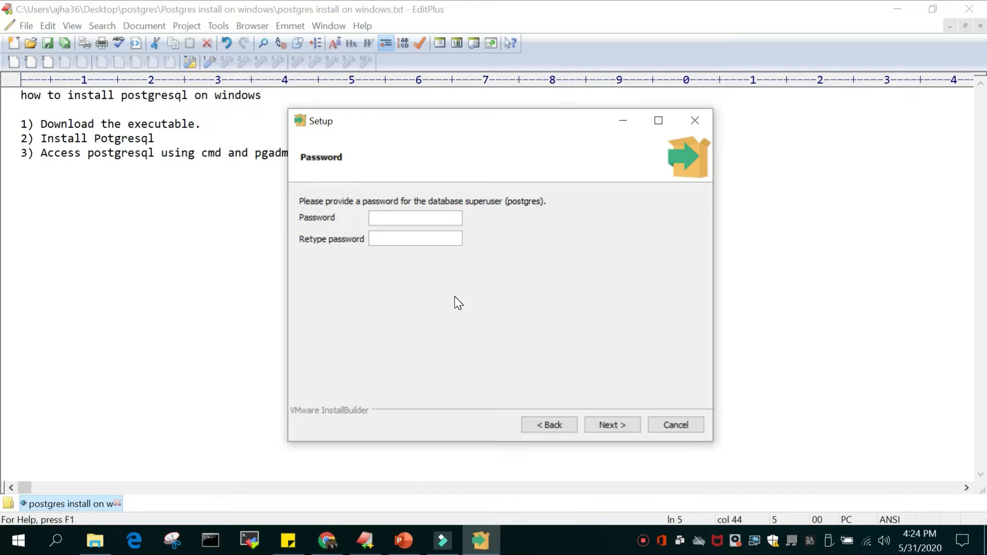
Enter and retype the password for the postgres database superuser, and continue to the port settings
text(*********)
key(Tab)
text(*********)
click(623, 425)
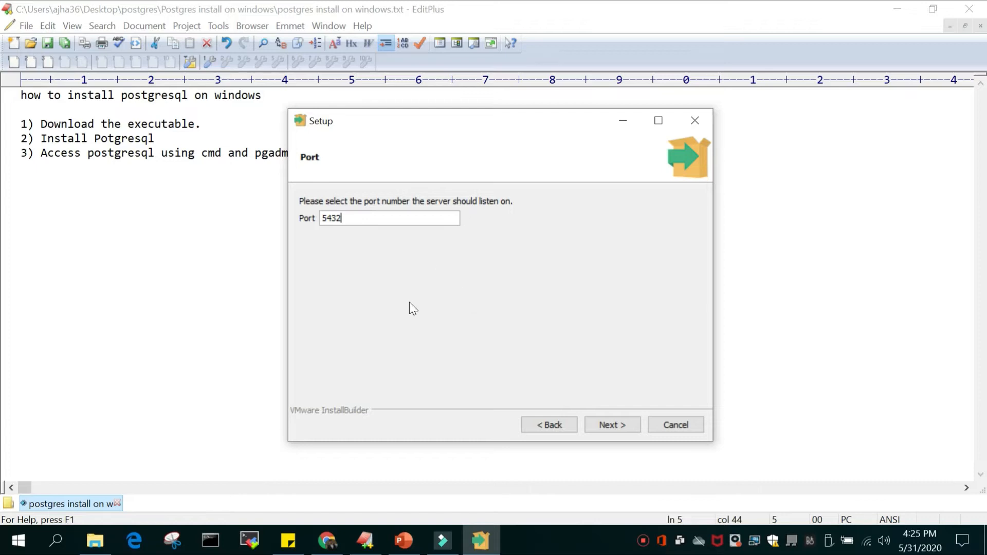
Accept port 5432 for the server and the default locale for the database cluster
click(616, 426)
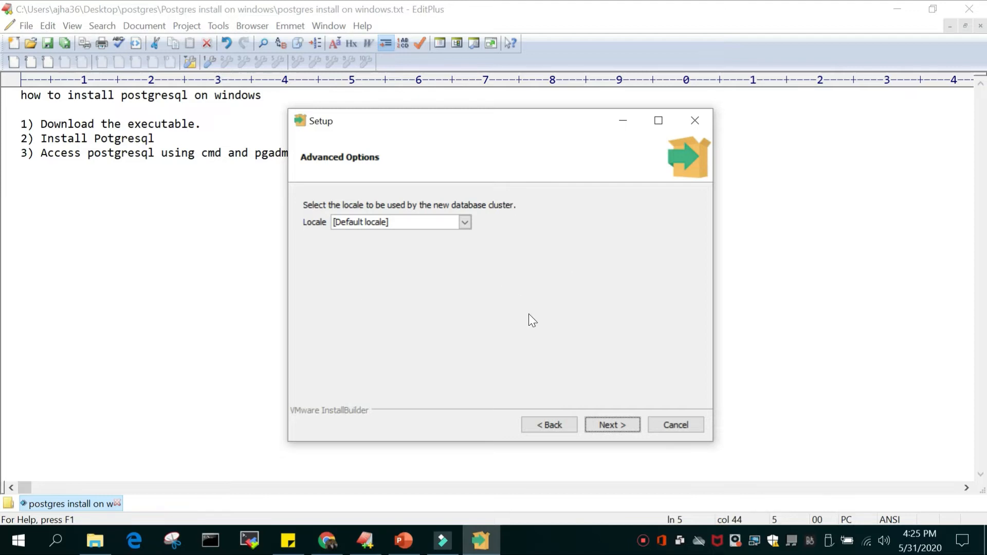
click(619, 428)
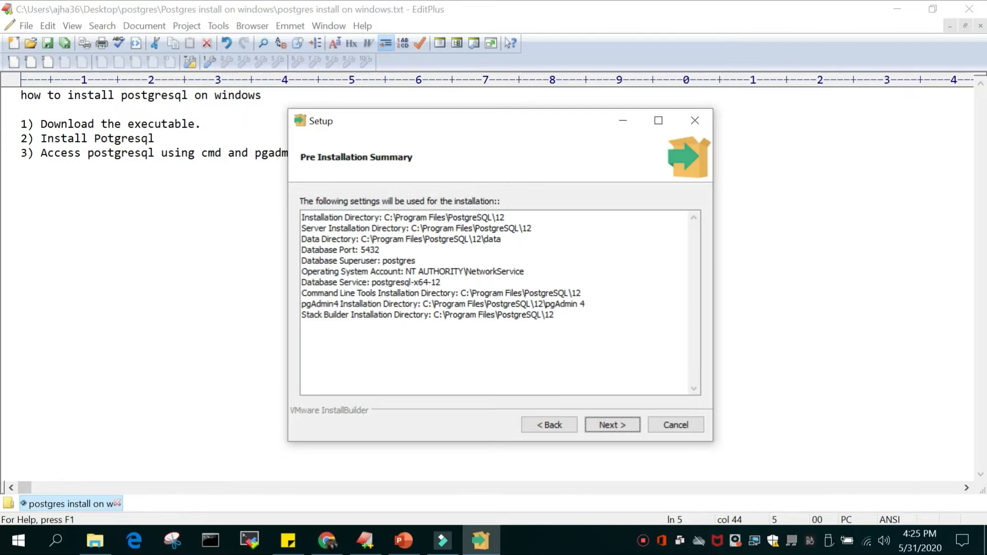
Review the directories, port and superuser in the pre-installation summary, and run the PostgreSQL installation
drag(384, 217, 505, 217)
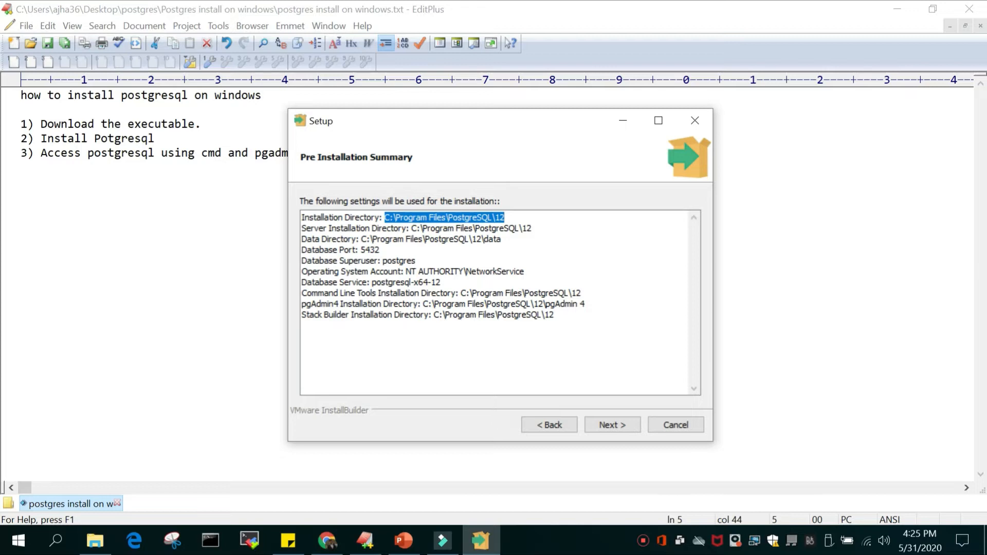
drag(412, 228, 531, 229)
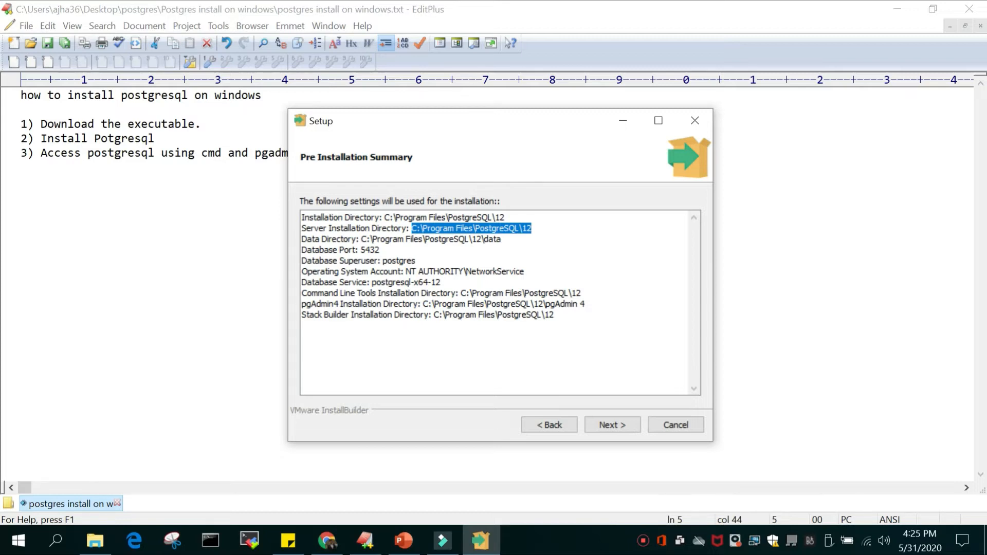
drag(361, 239, 496, 239)
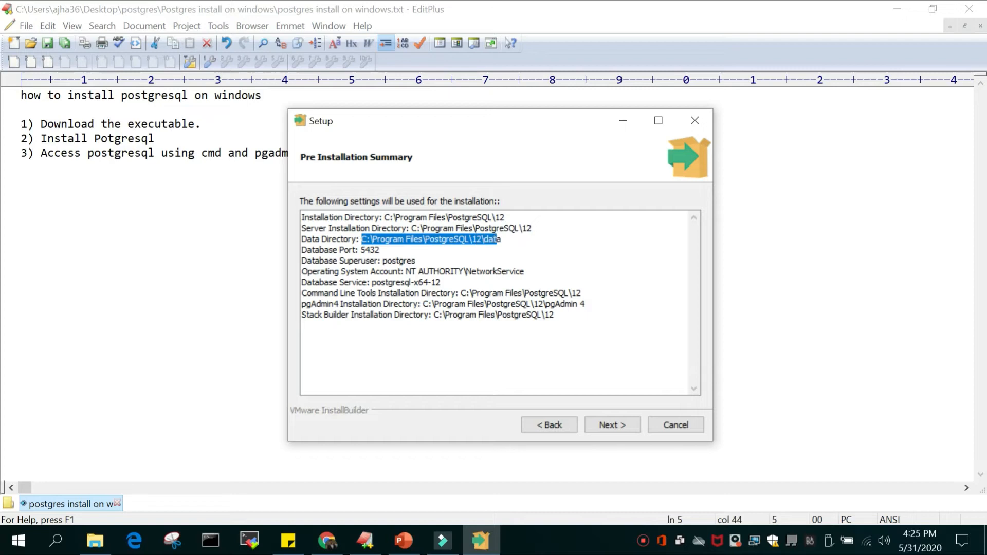
double_click(370, 249)
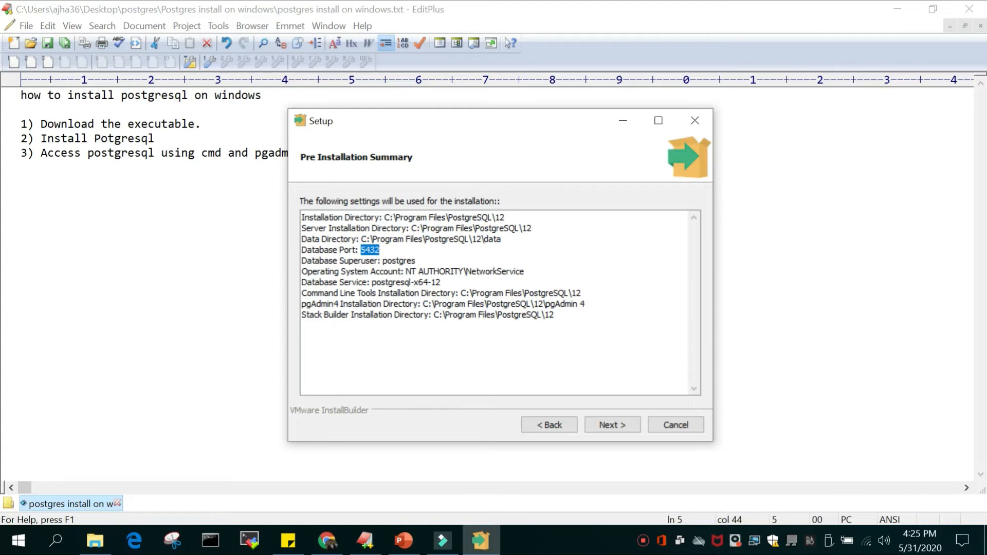
double_click(399, 260)
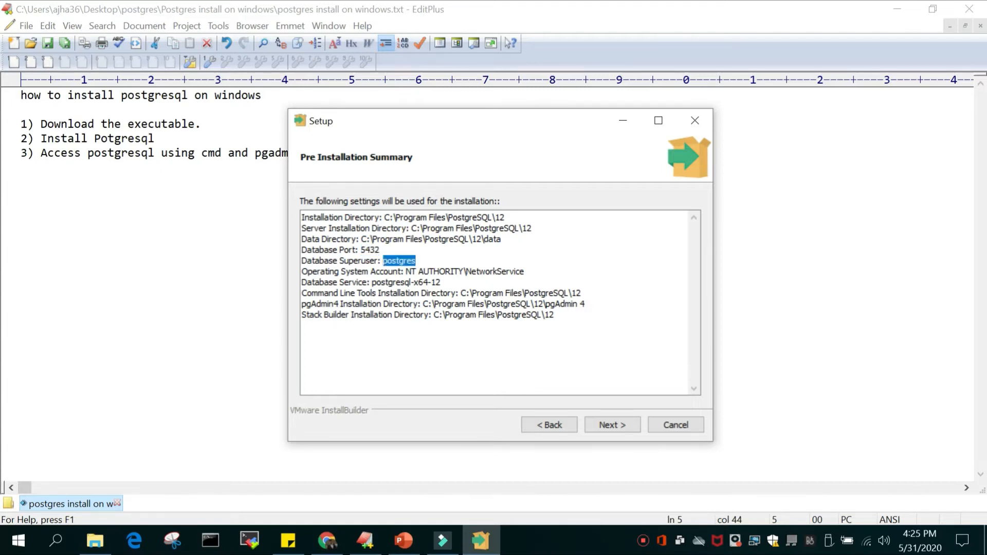
click(400, 261)
click(622, 425)
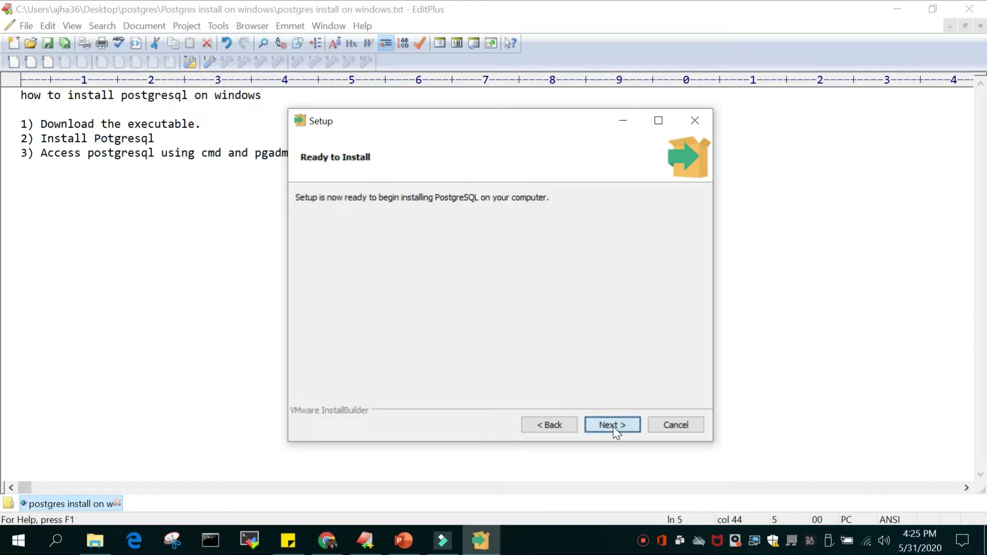
click(616, 427)
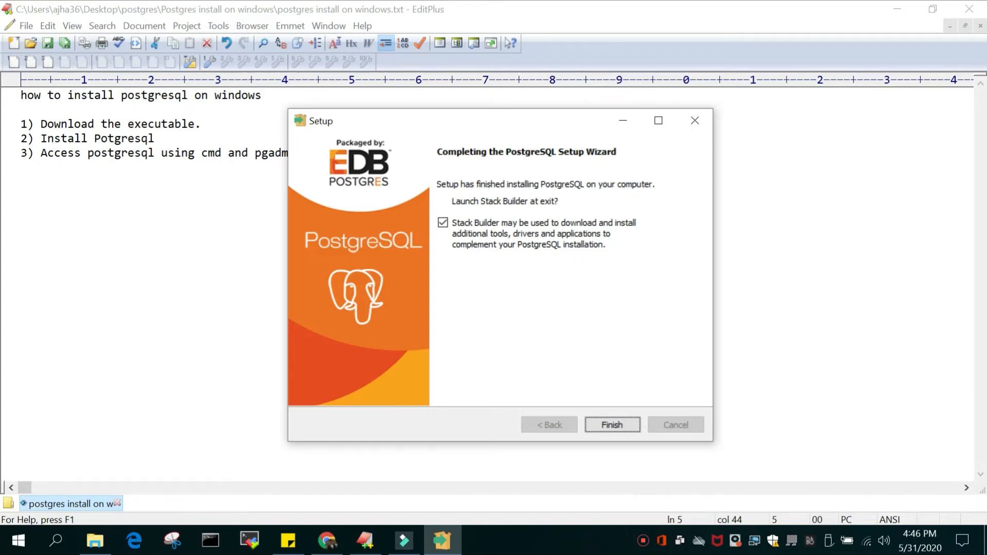
Finish the PostgreSQL setup wizard and exit Stack Builder without installing additional software
click(614, 425)
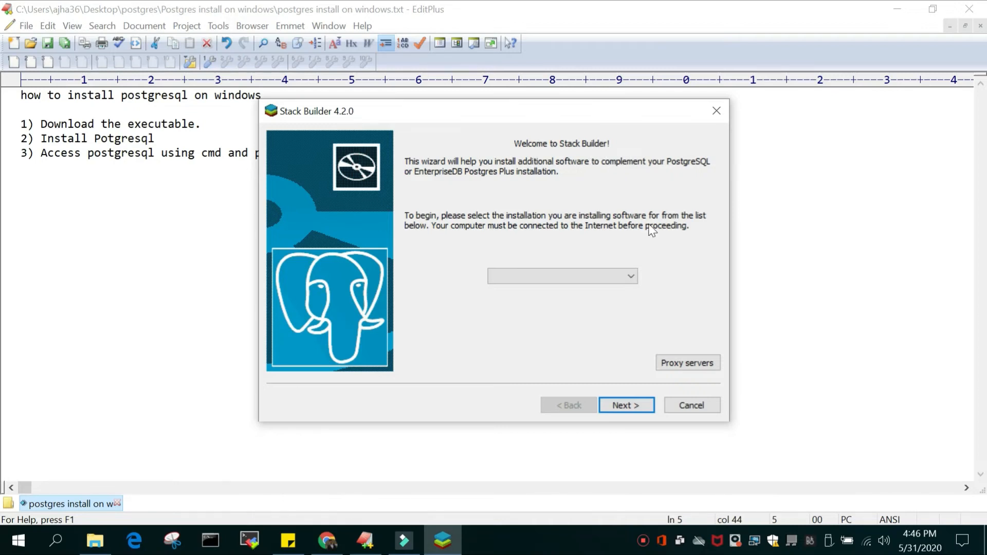
click(700, 410)
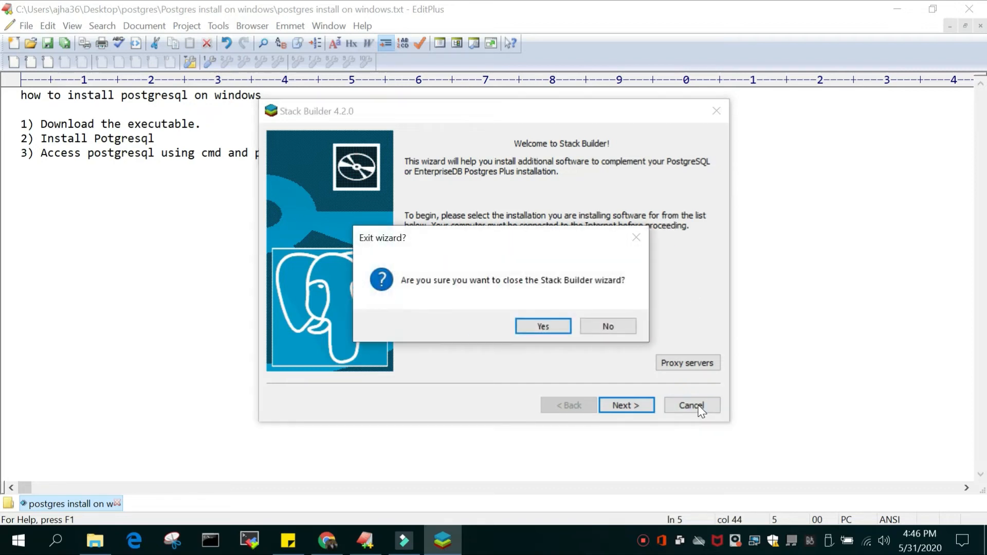
click(518, 326)
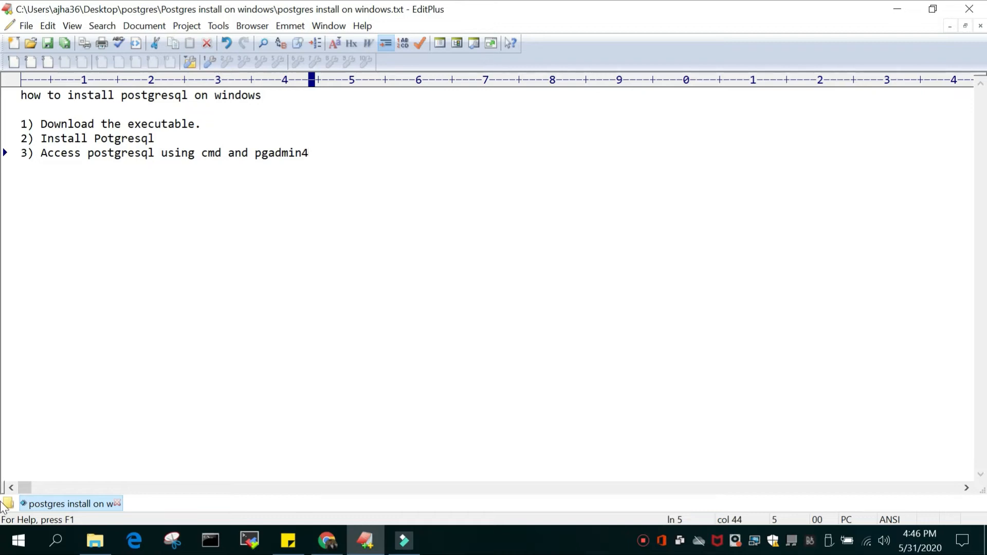
Launch SQL Shell (psql) from the PostgreSQL 12 program group in Windows
click(18, 546)
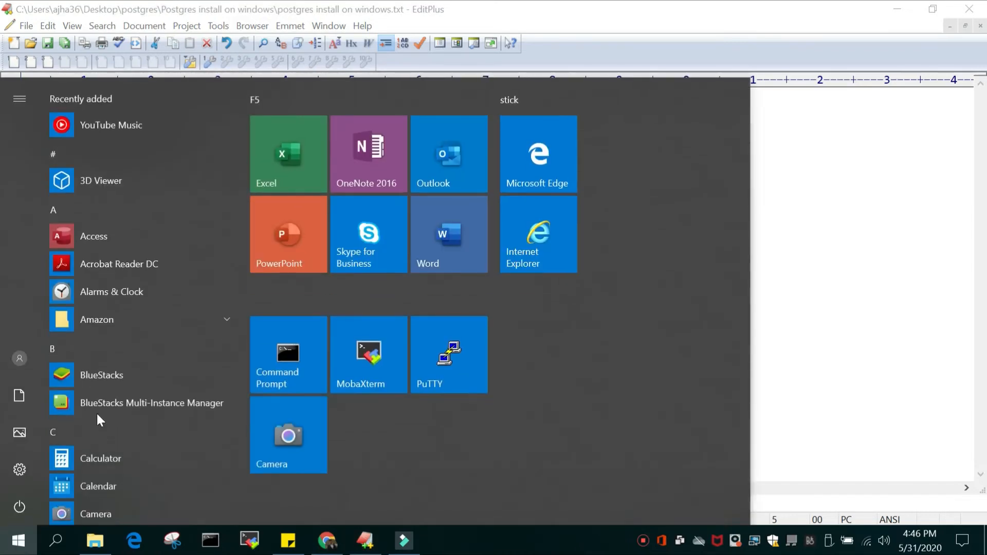
scroll(149, 424, down, 15)
scroll(150, 428, down, 10)
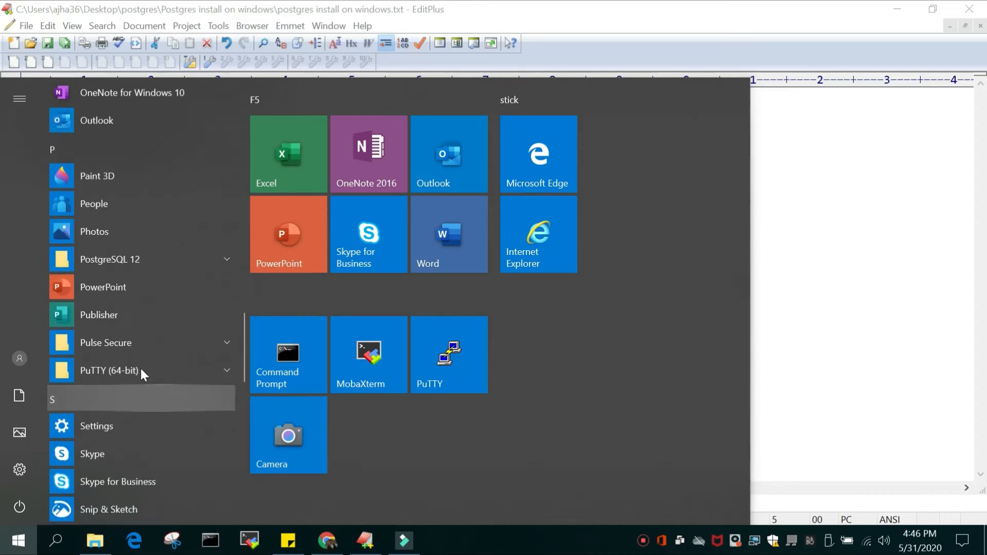
click(227, 259)
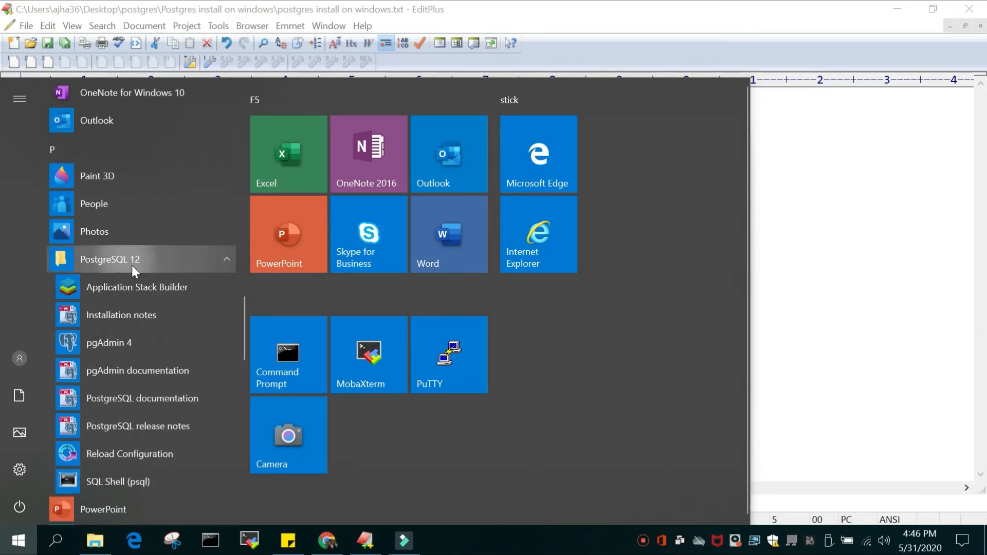
scroll(150, 313, down, 3)
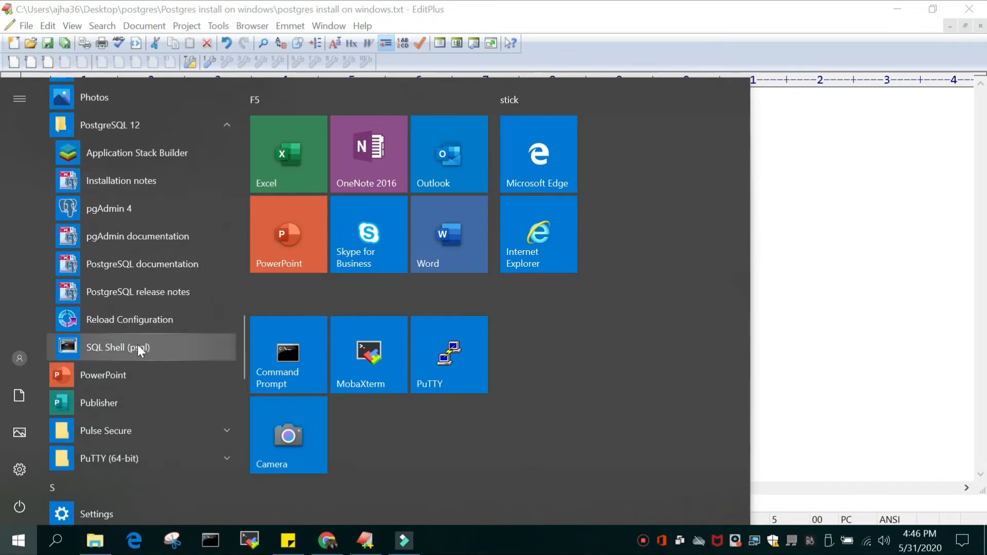
click(100, 350)
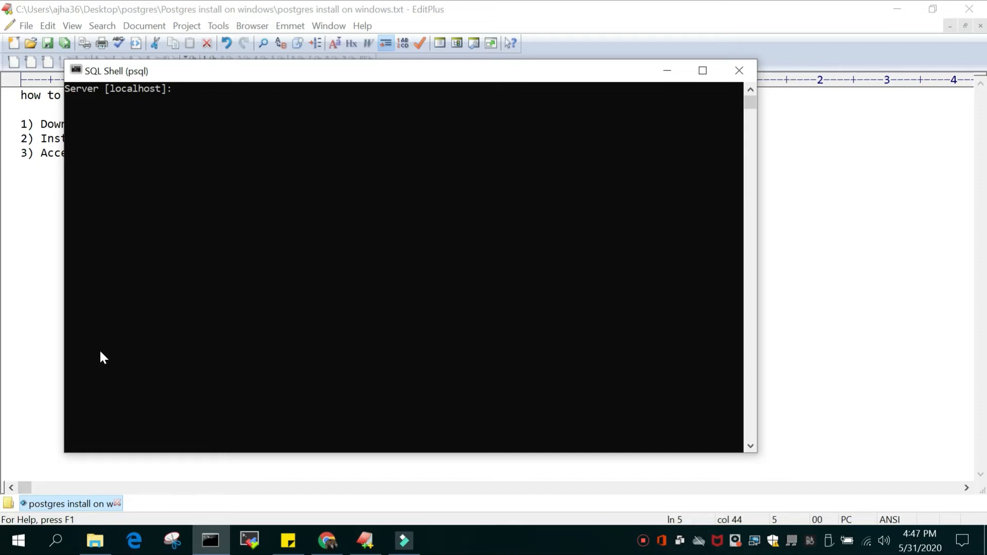
Log in to psql with the default server, database, port and username, and enter the postgres user's password
key(Return)
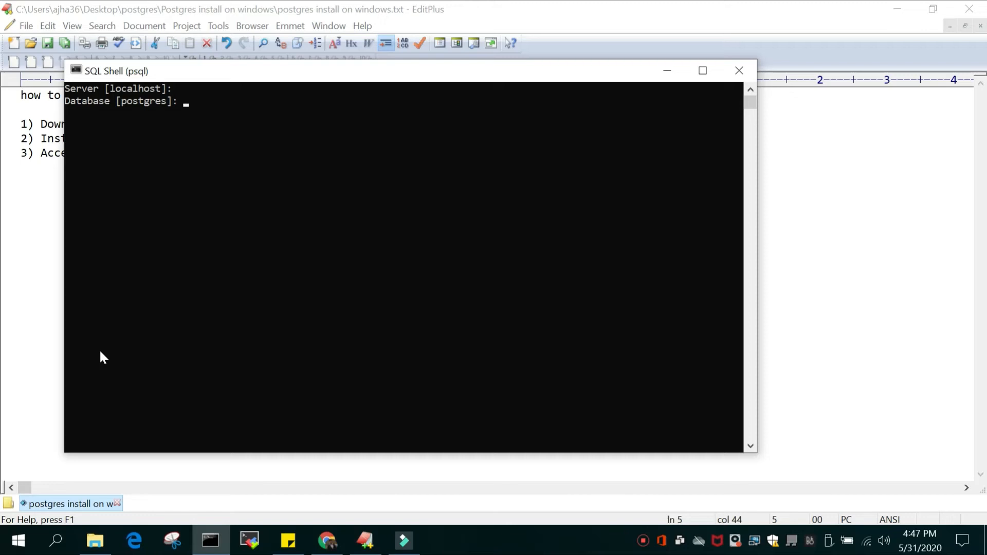
key(Return)
key(Return)
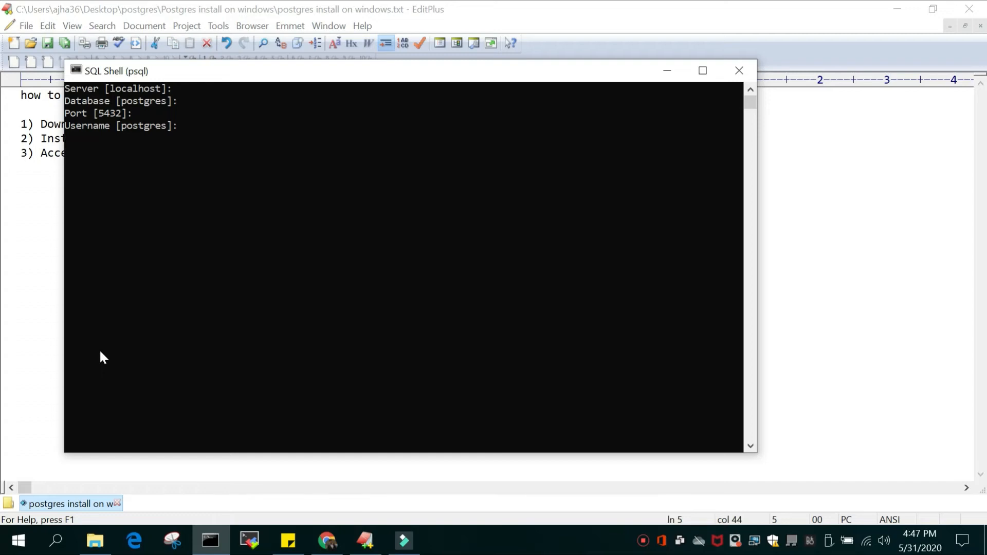
key(Return)
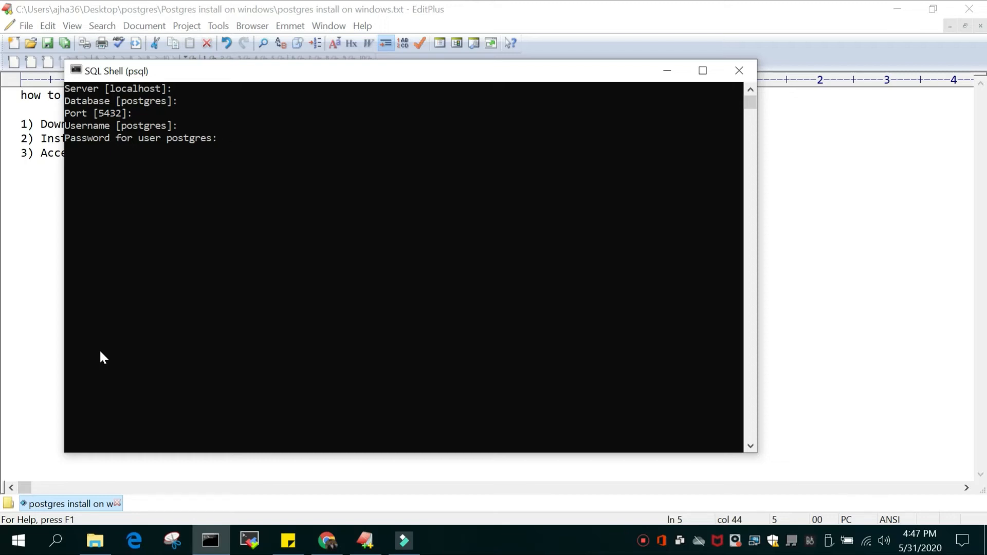
key(Return)
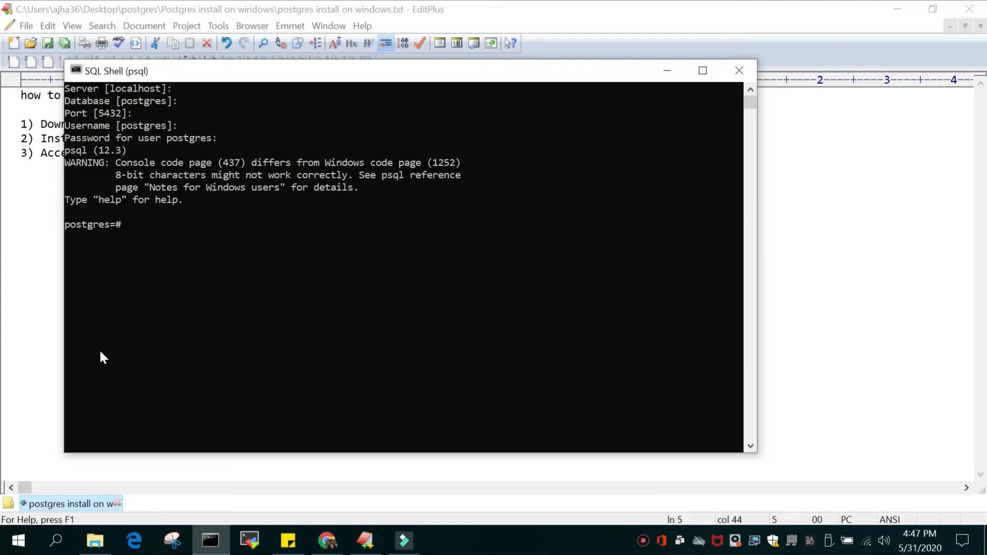
List the server's databases with \l and its roles with \du
text(\l)
key(Return)
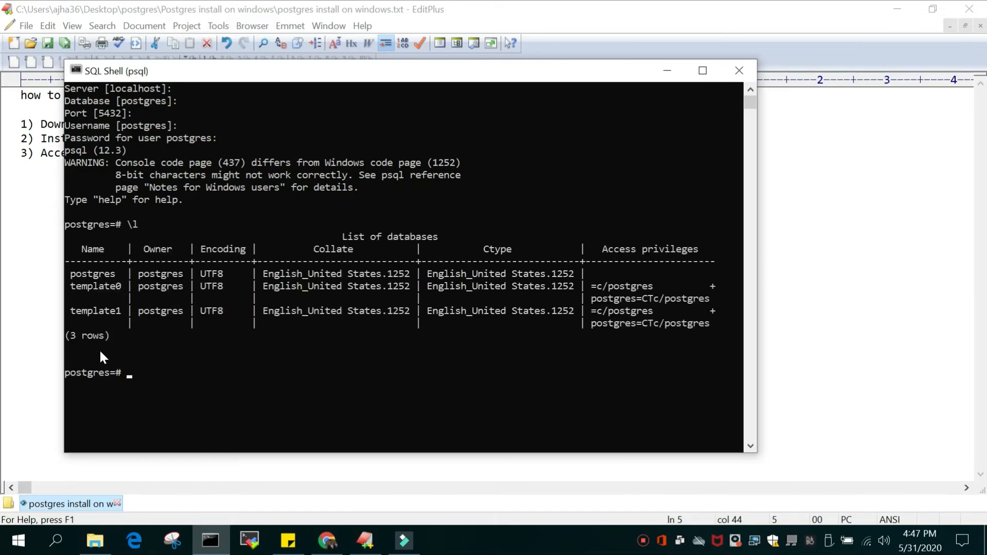
text(\du)
key(Return)
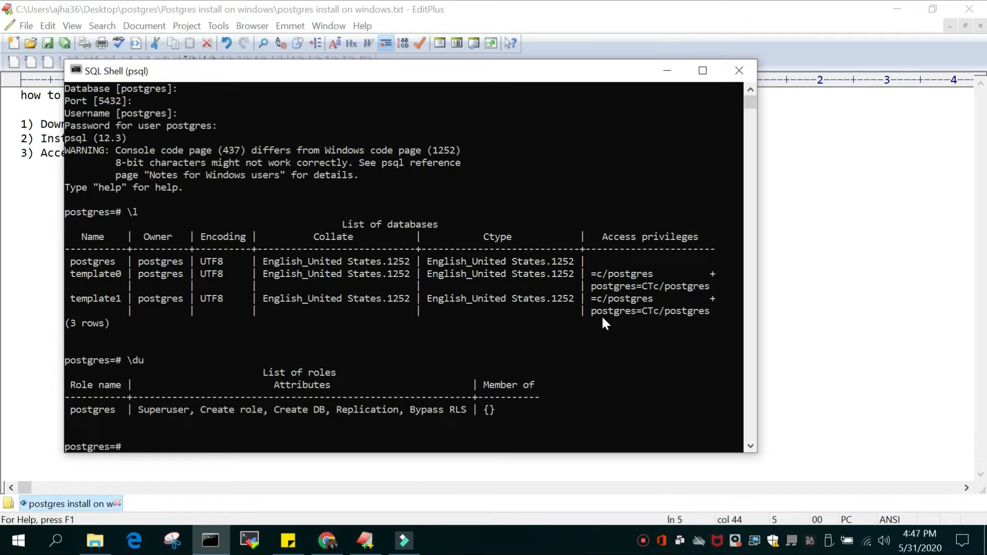
Launch pgAdmin 4 from the PostgreSQL 12 program group in Windows
click(21, 548)
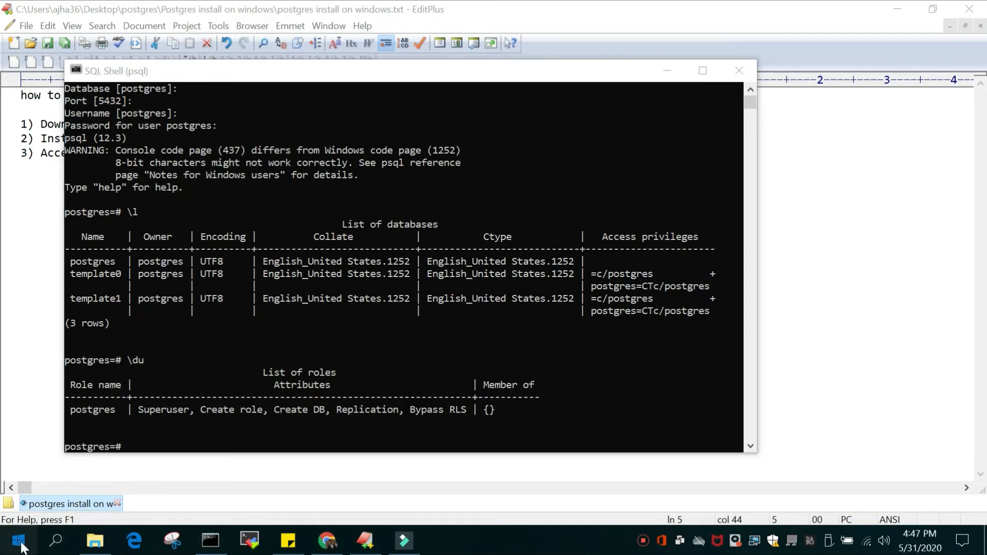
scroll(149, 421, down, 10)
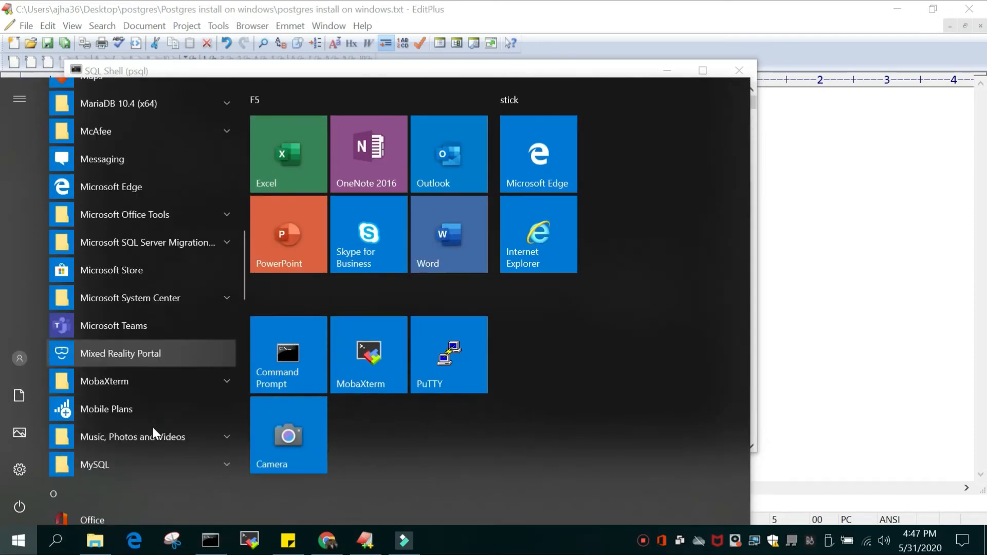
scroll(152, 425, down, 10)
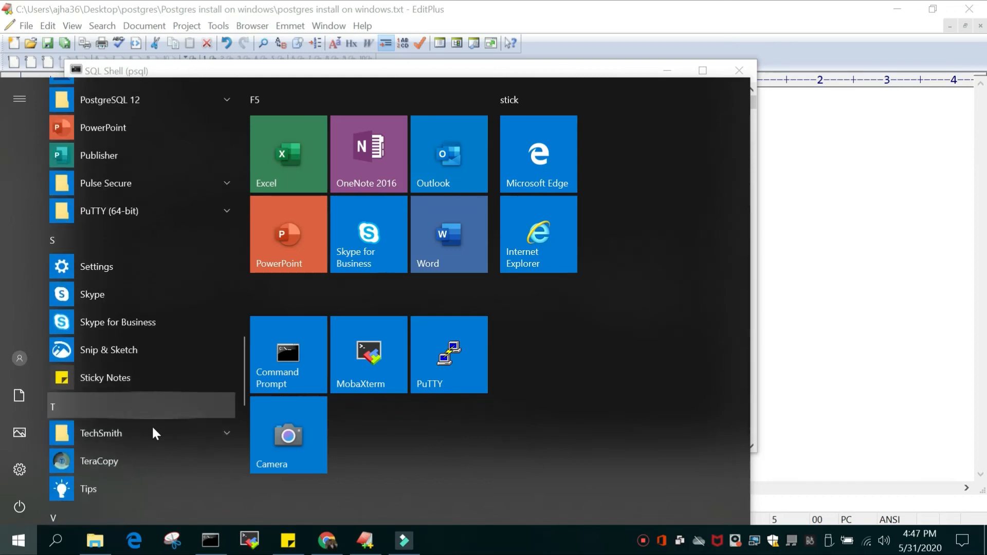
scroll(152, 424, down, 8)
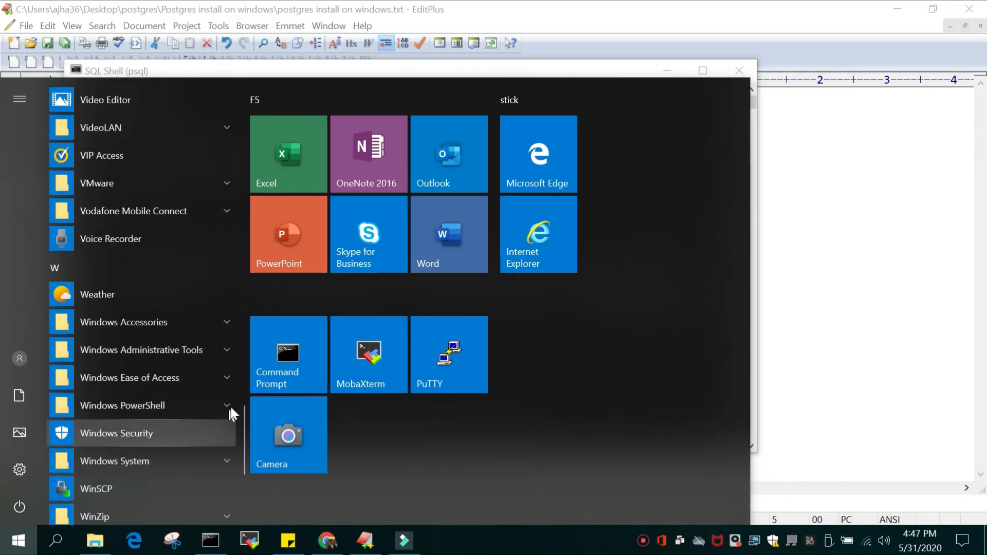
scroll(160, 411, up, 8)
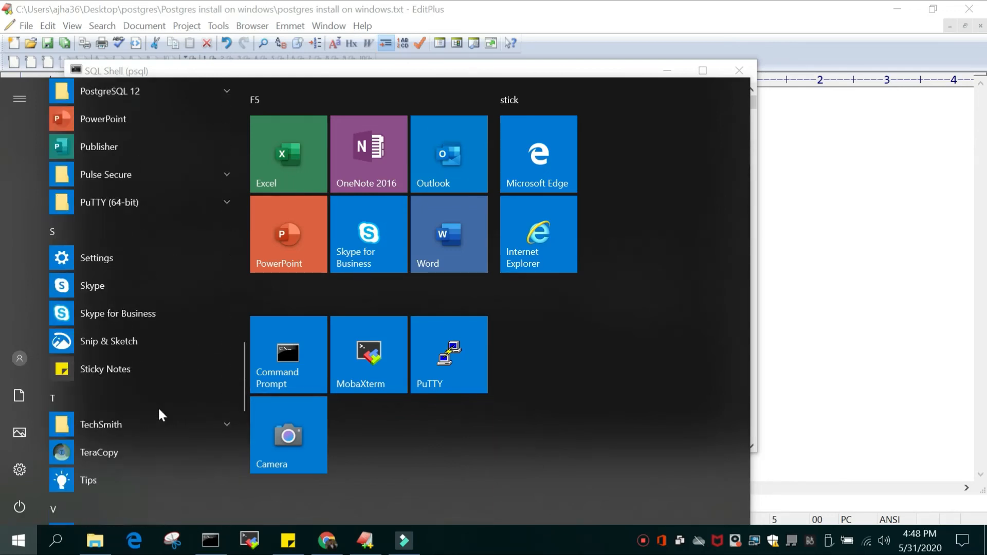
scroll(158, 414, up, 2)
click(229, 191)
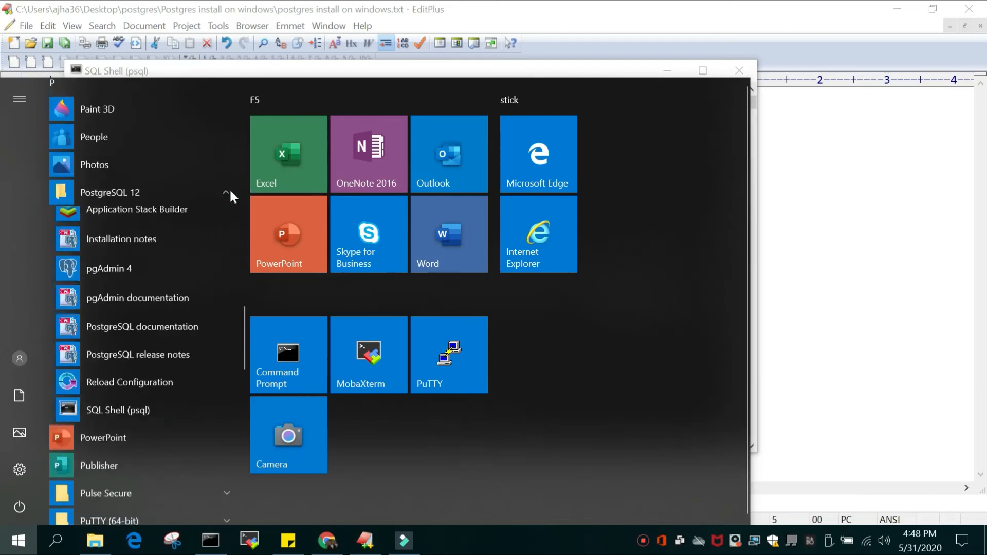
click(117, 276)
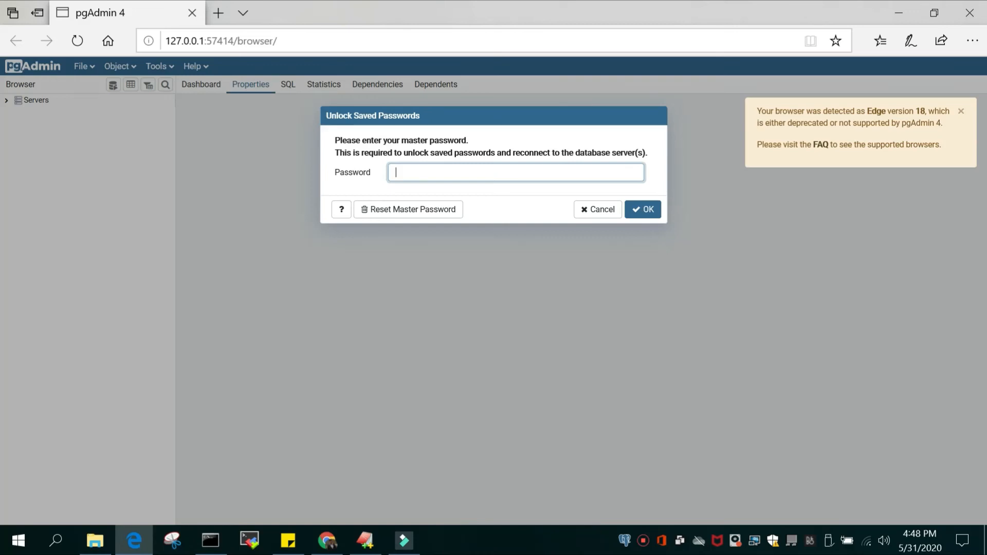
Reset the pgAdmin master password, accept the removal of saved passwords, and set a new master password
click(387, 211)
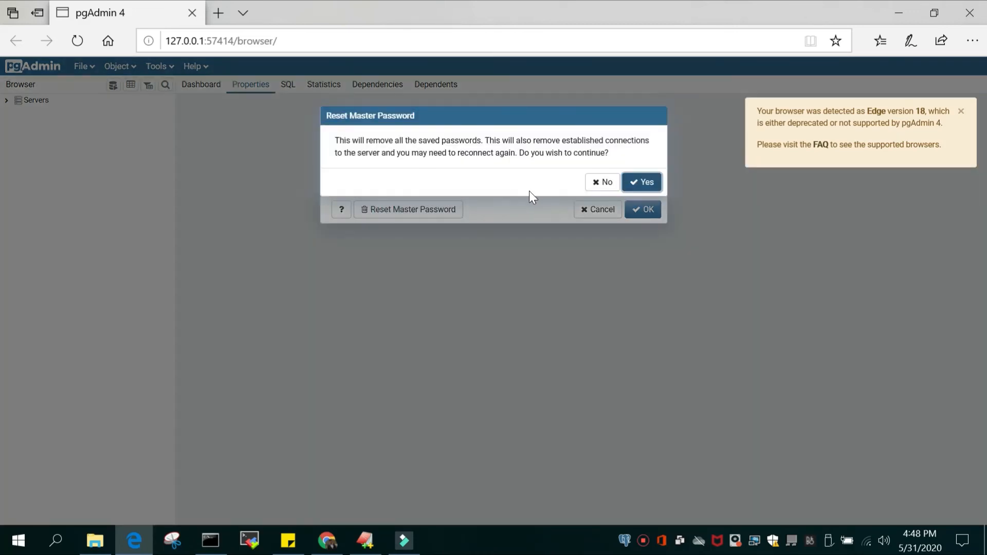
click(638, 186)
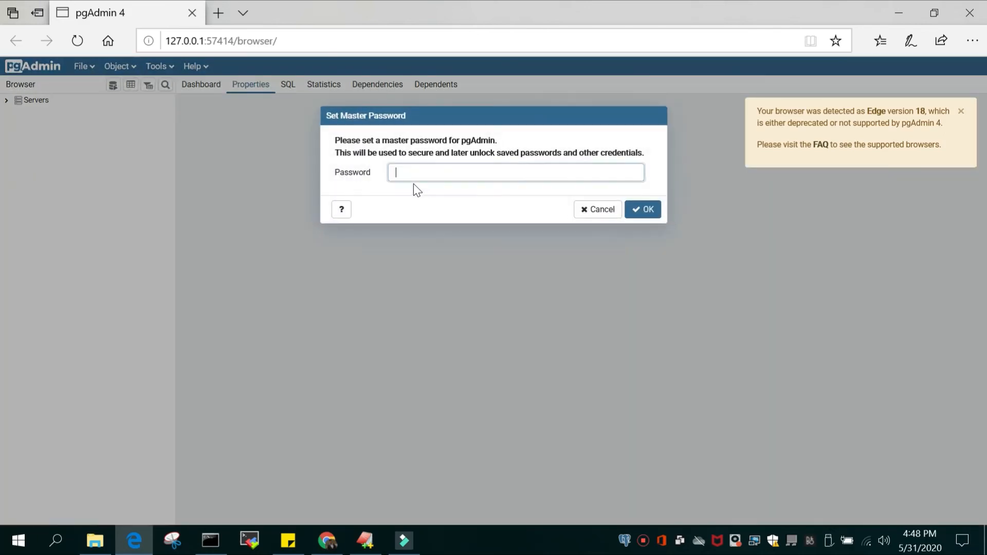
click(408, 171)
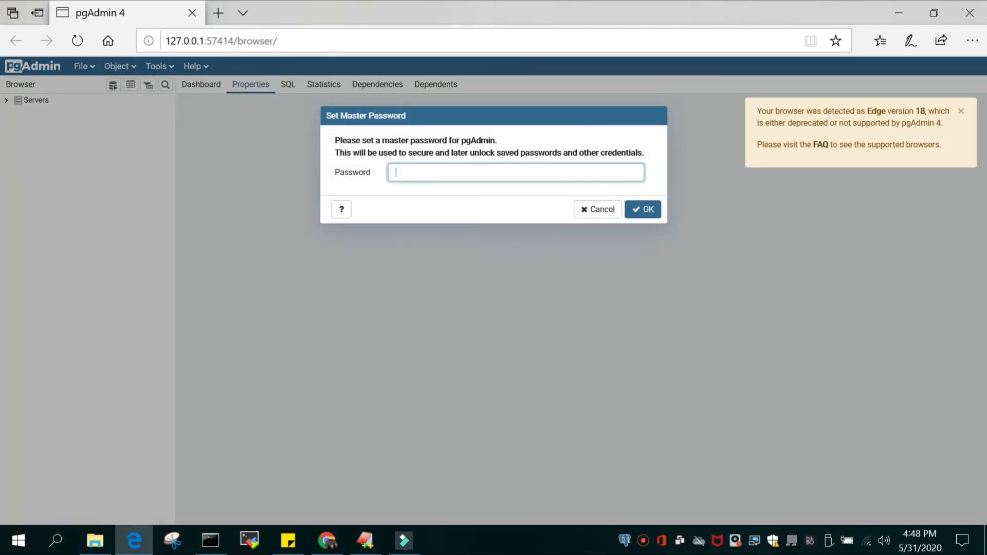
text(*******)
key(Return)
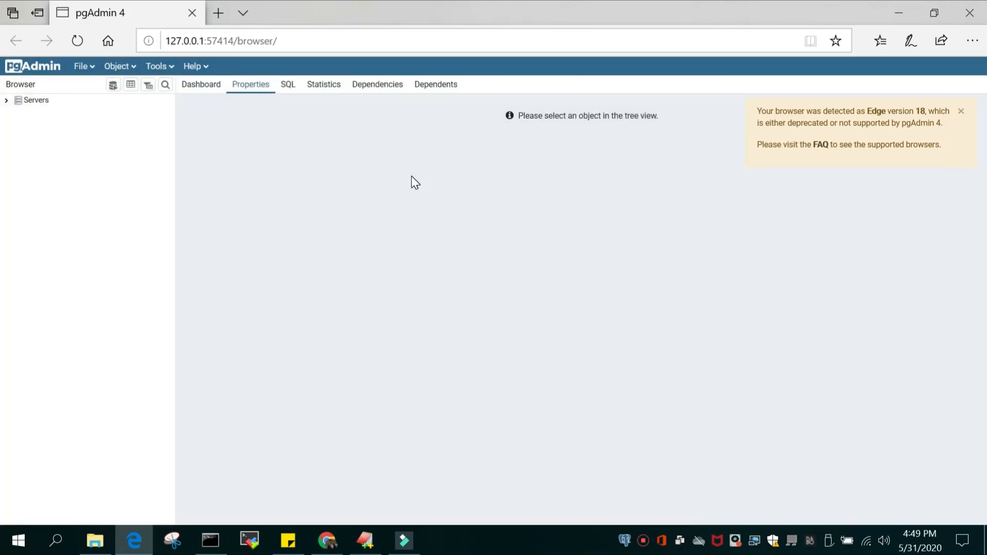
Expand the Servers group and connect to the PostgreSQL 12 server with the postgres user's password
click(7, 103)
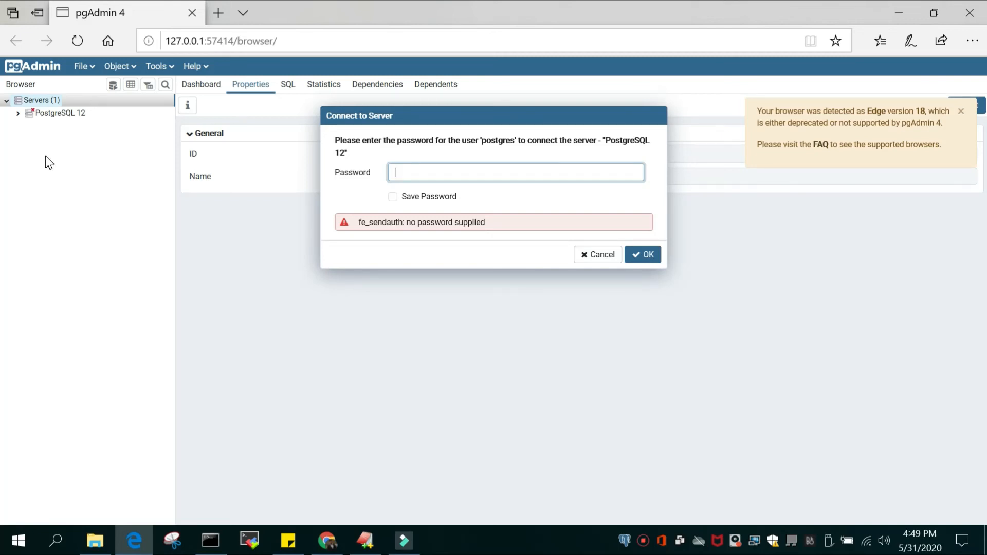
click(409, 170)
click(425, 172)
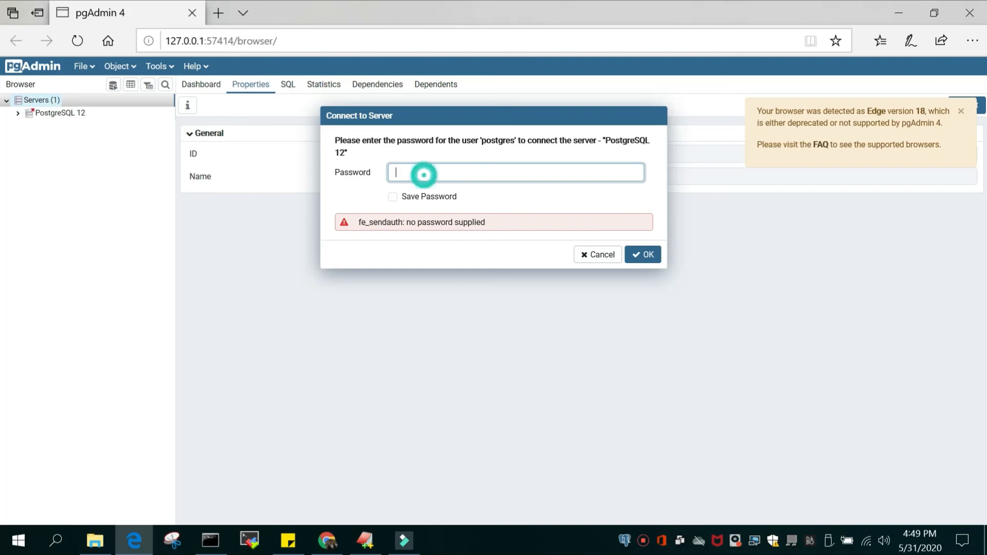
text(••••••••)
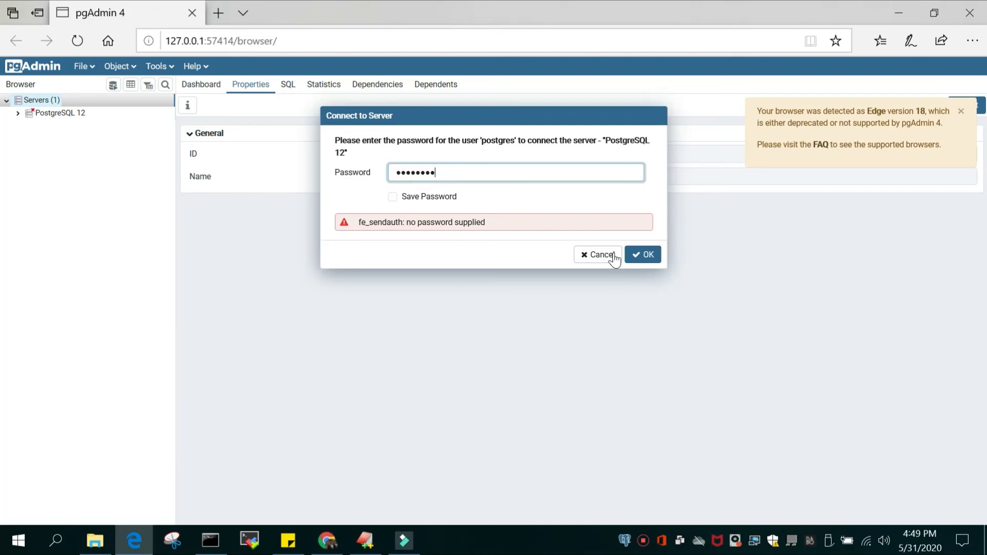
click(646, 255)
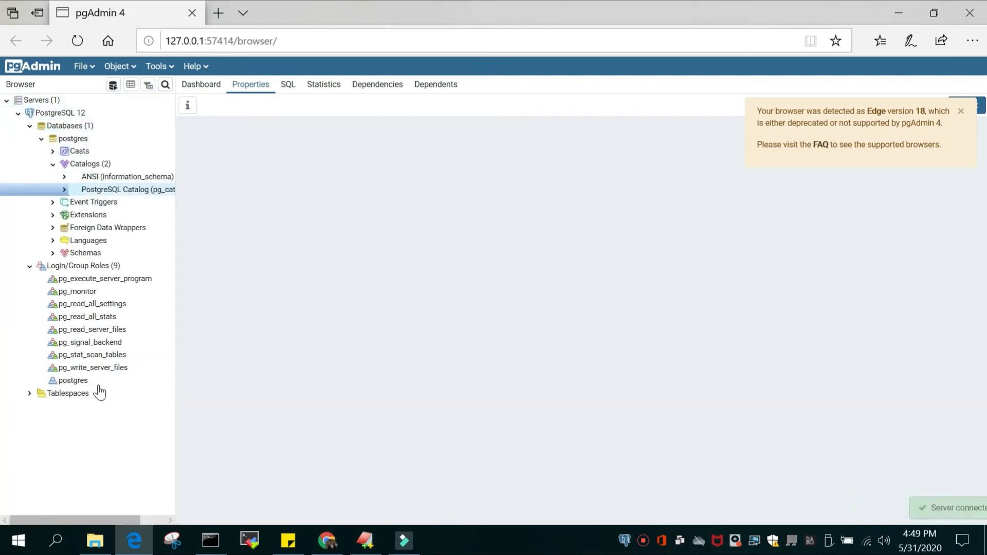
Examine the properties of Databases, Event Triggers and the PostgreSQL 12 server, and view the server's dashboard
click(81, 127)
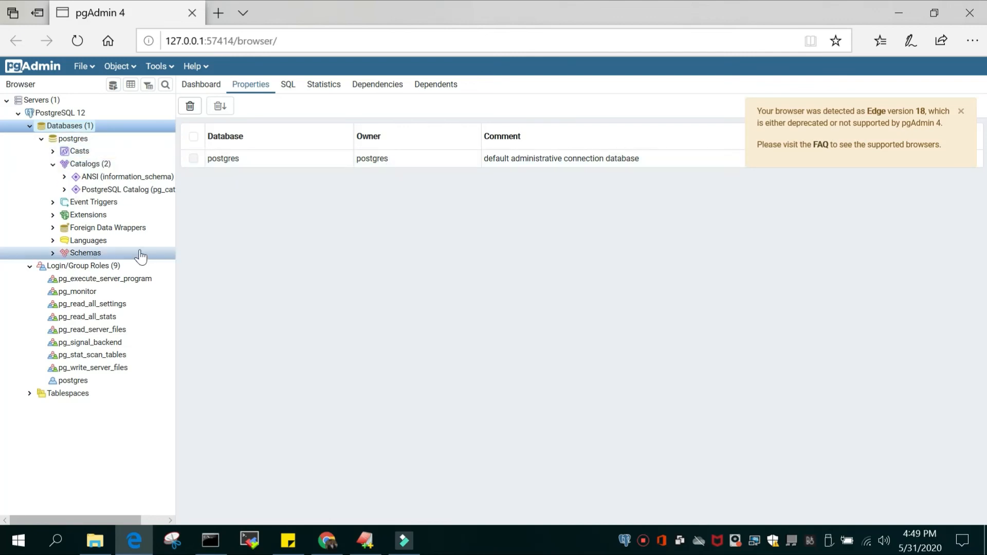
click(89, 201)
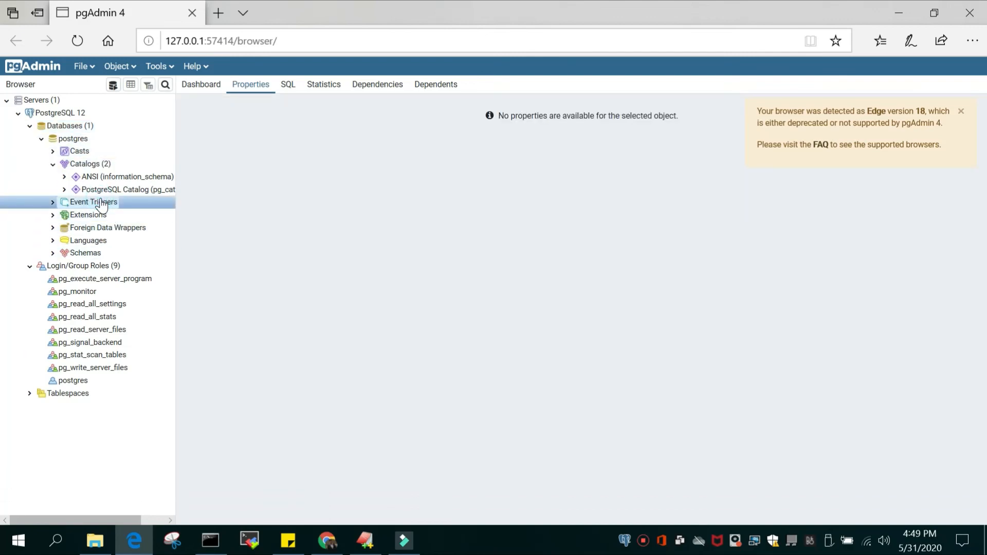
click(64, 113)
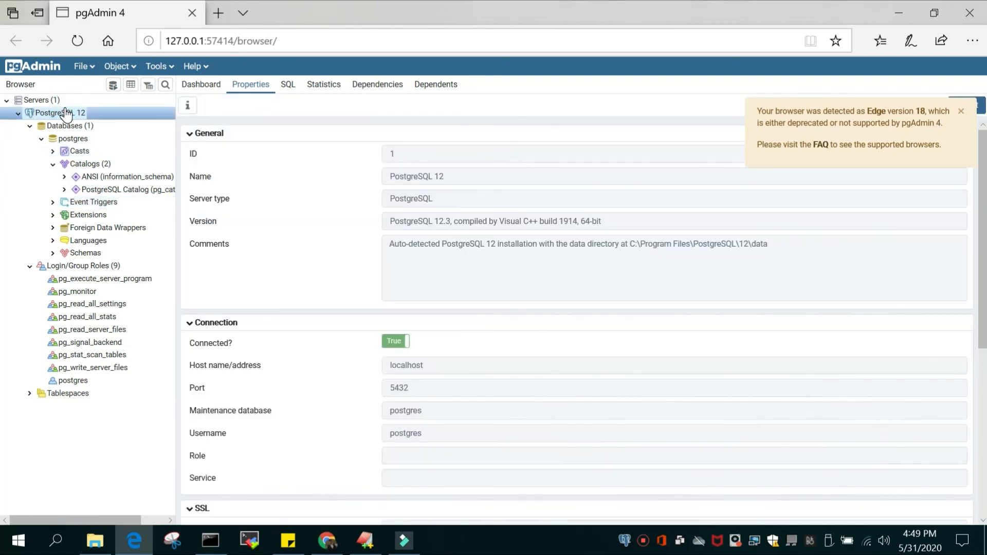
click(206, 86)
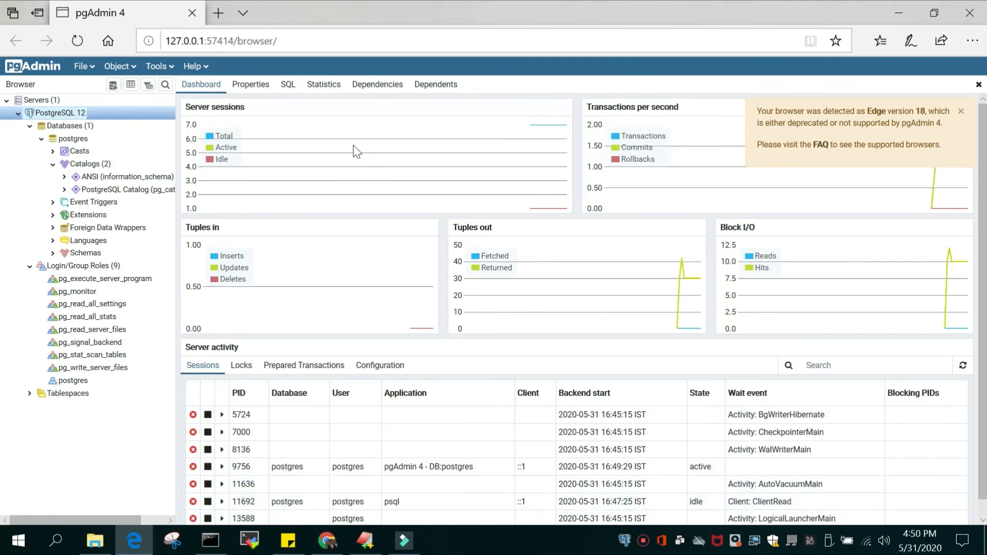
Switch to the notes file in EditPlus and correct "Potgresql" to "Postgresql" in item 2
click(371, 547)
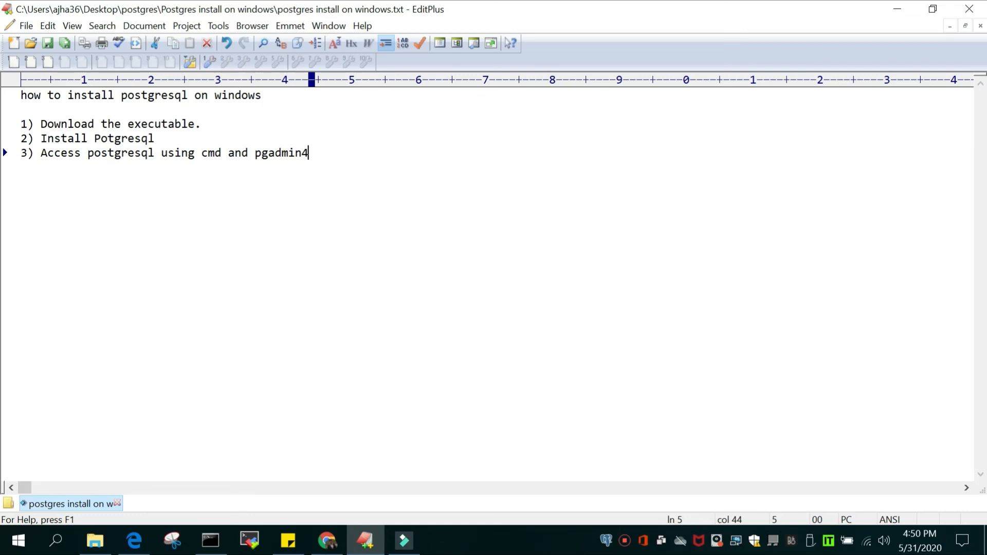
click(108, 137)
text(s)
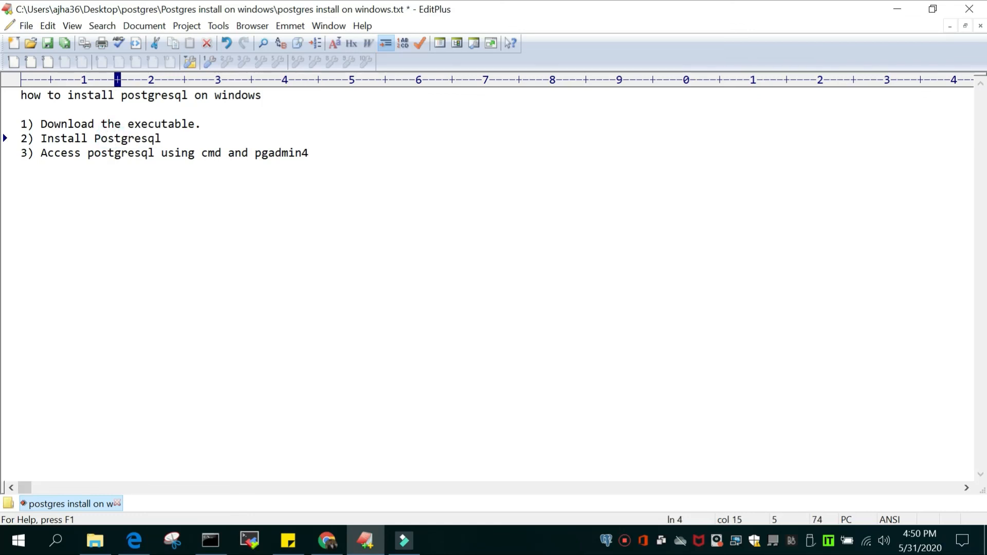